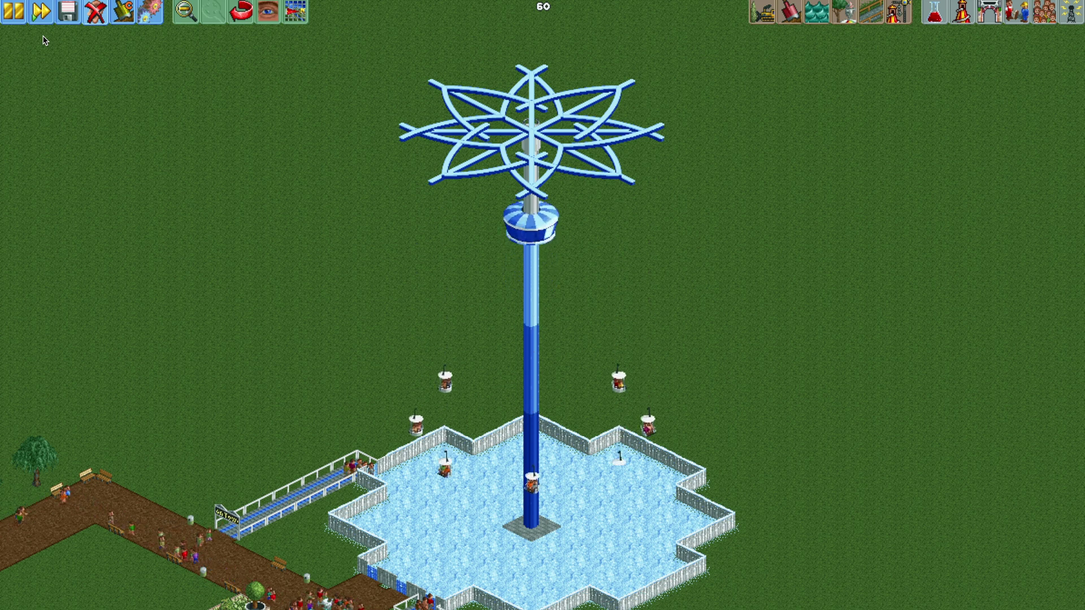
Set the drawing engine to OpenGL (experimental) in the Options Hardware settings.
left_click(69, 11)
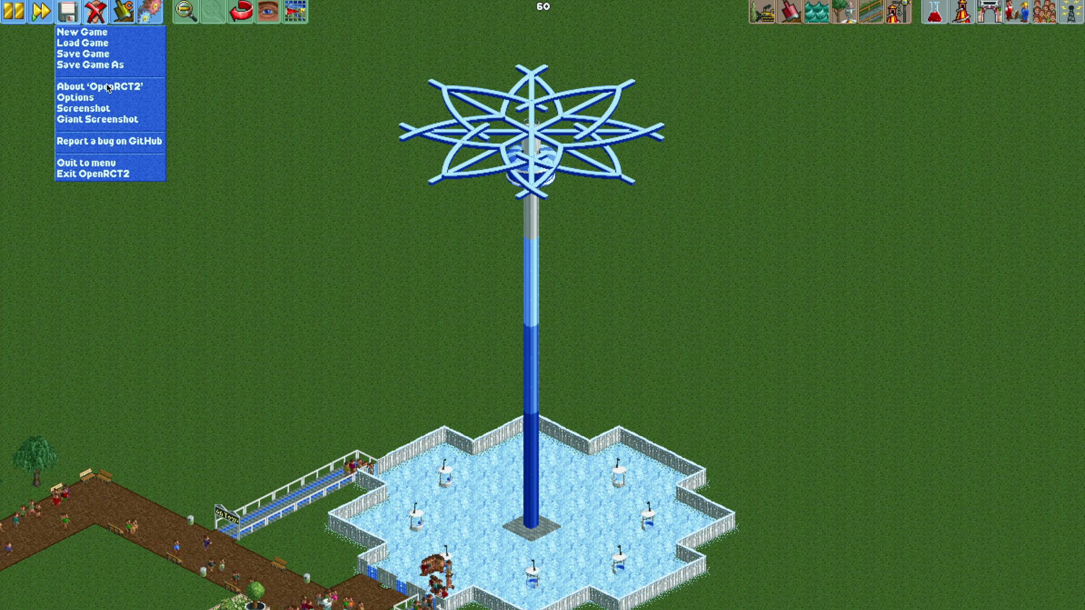
left_click(111, 103)
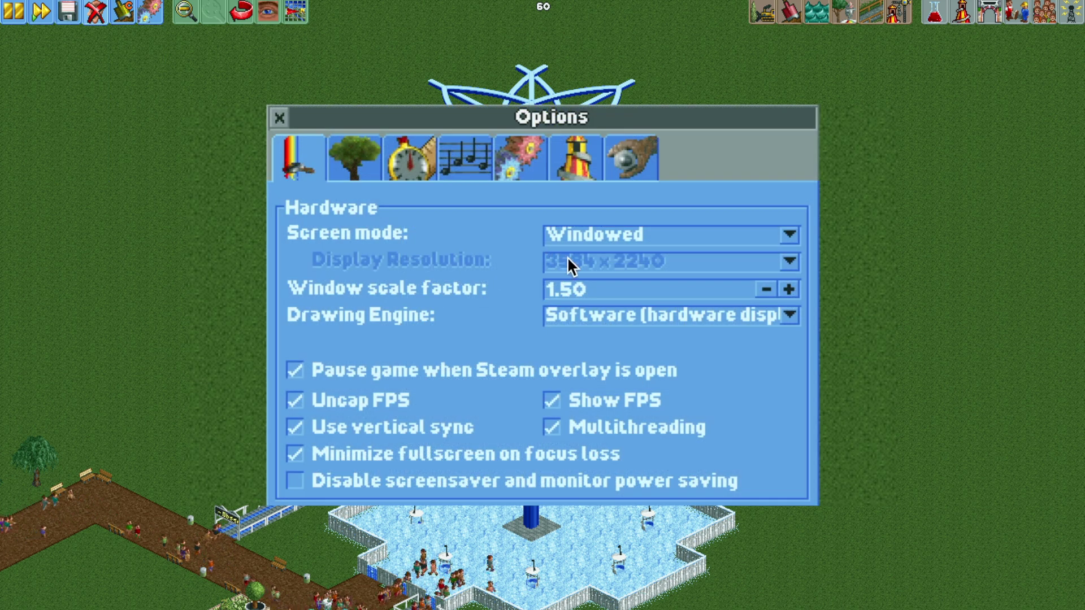
left_click(699, 313)
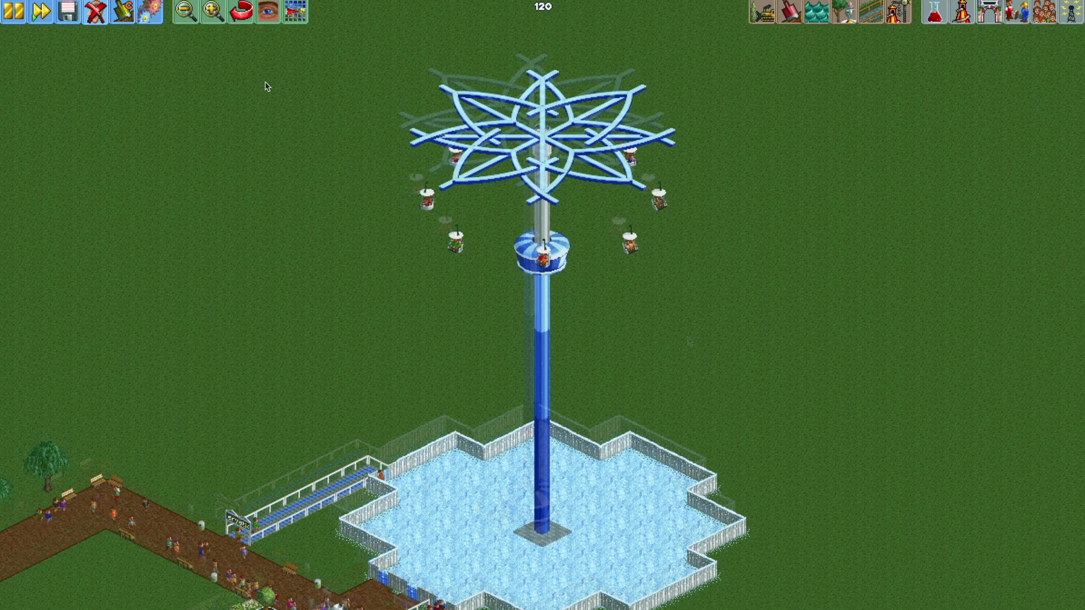
Make the 7 - Snowfall track visible again with the Ride Editor plugin.
left_click(296, 11)
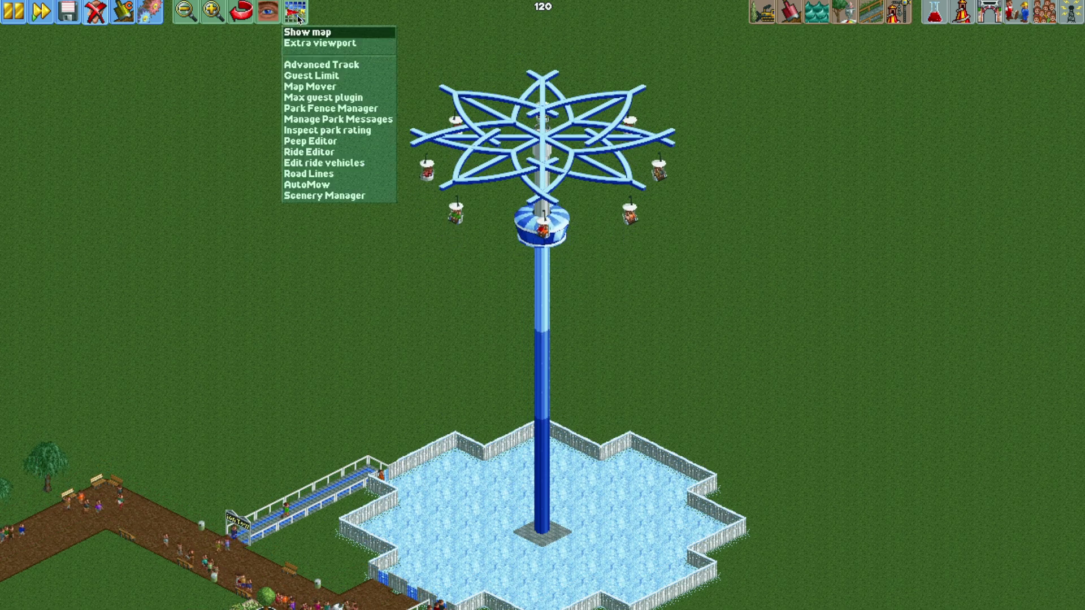
left_click(309, 152)
left_click(130, 85)
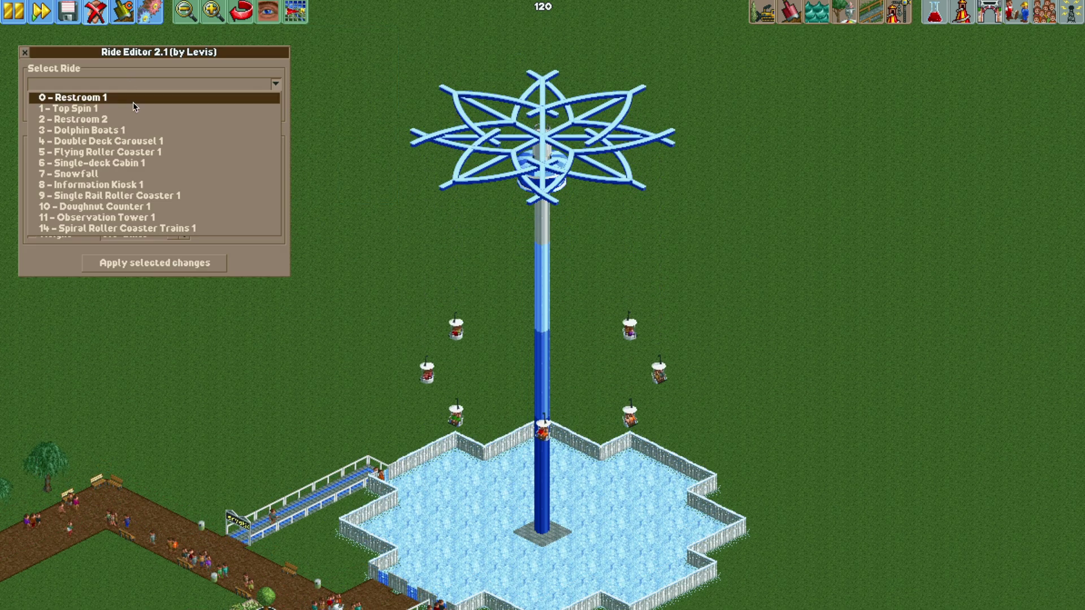
left_click(143, 174)
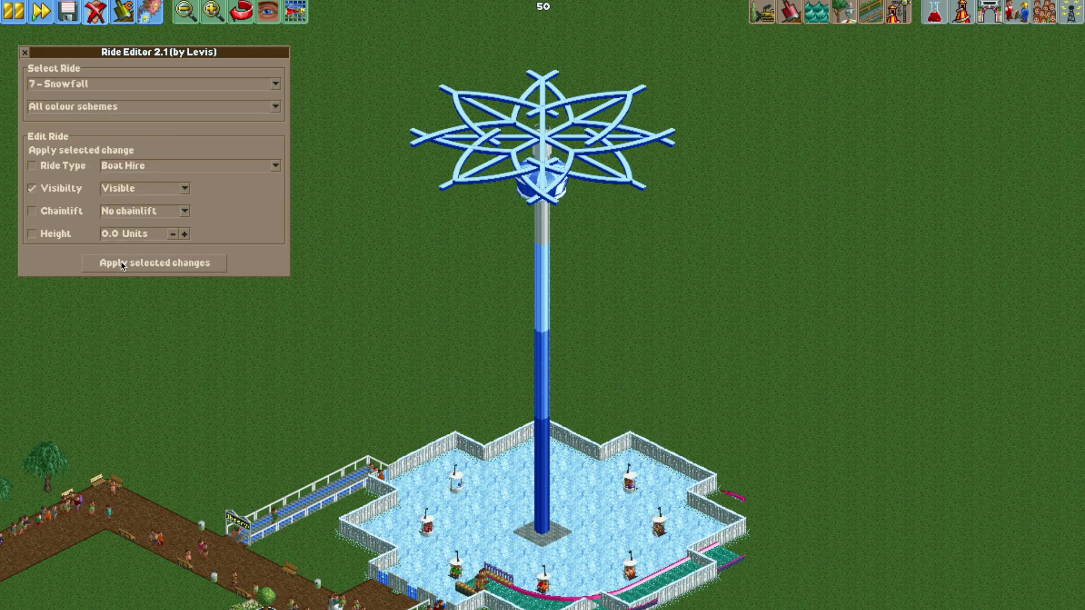
Pan to the Snowfall station and bring up the ride's window.
key("Down")
key("BackSpace")
left_click(462, 412)
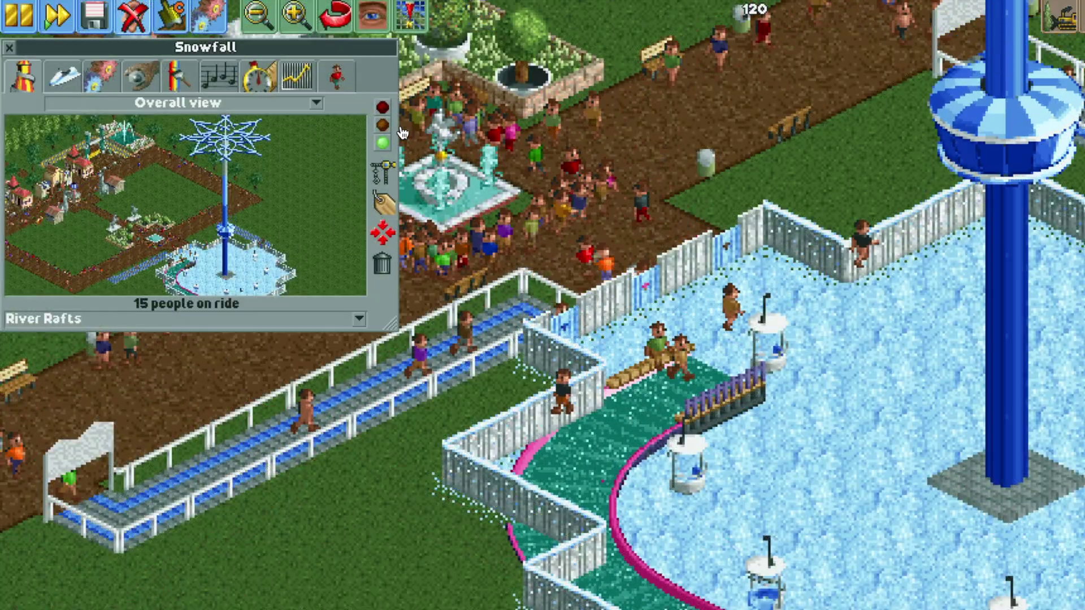
Close Snowfall and give it 8 jet-ski boats with 2 cars each.
left_click(383, 108)
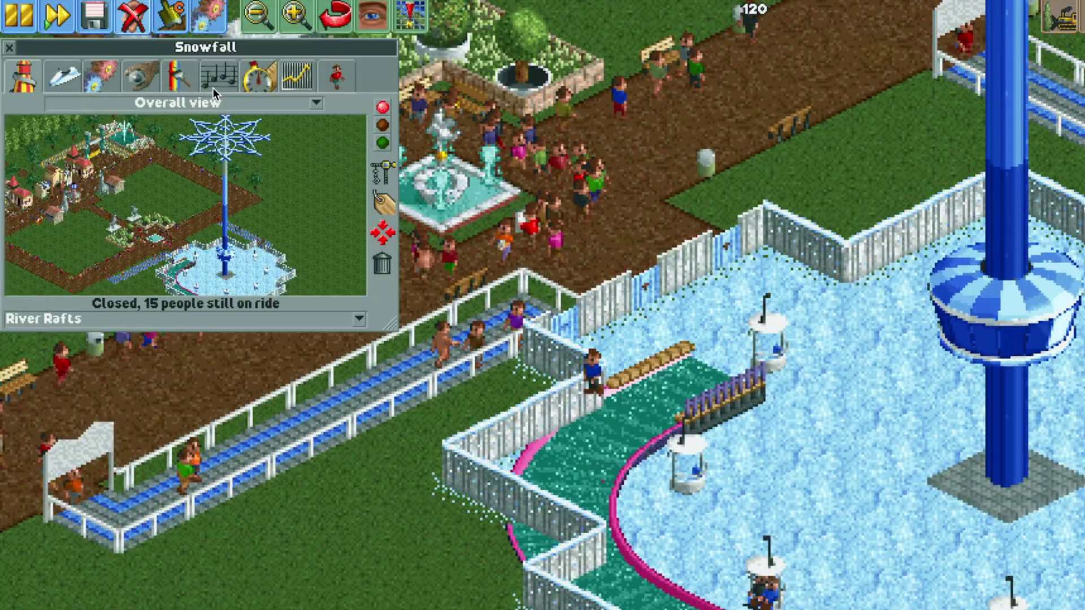
left_click(69, 85)
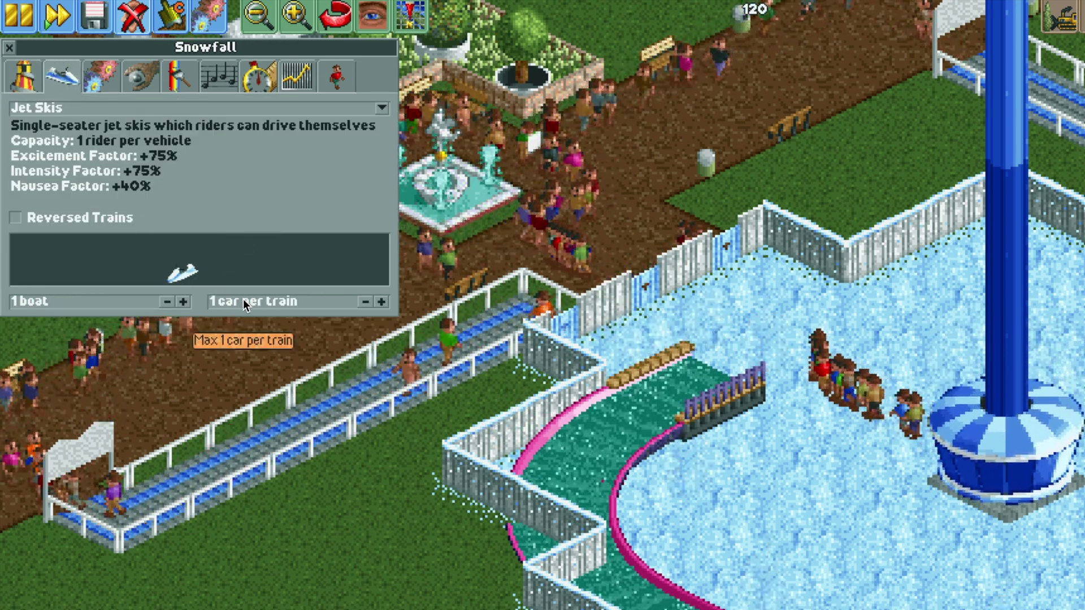
left_click(381, 302)
left_click(183, 302)
left_click(183, 302)
left_click(183, 302)
left_click(183, 301)
left_click(183, 301)
left_click(183, 302)
left_click(183, 301)
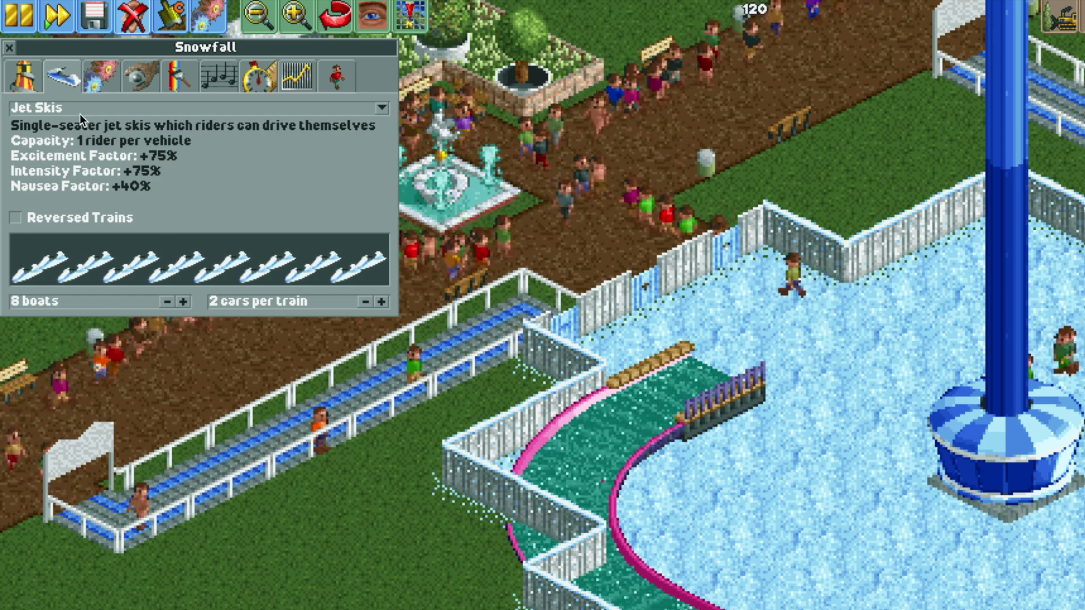
Change Snowfall's ride type to Twister Roller Coaster.
left_click(22, 76)
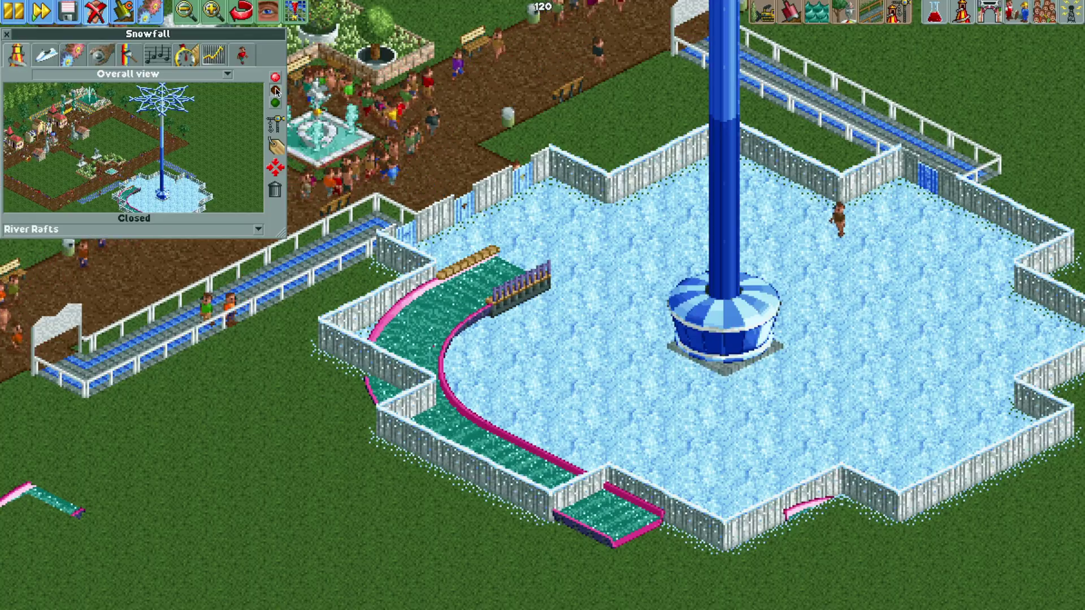
left_click(277, 90)
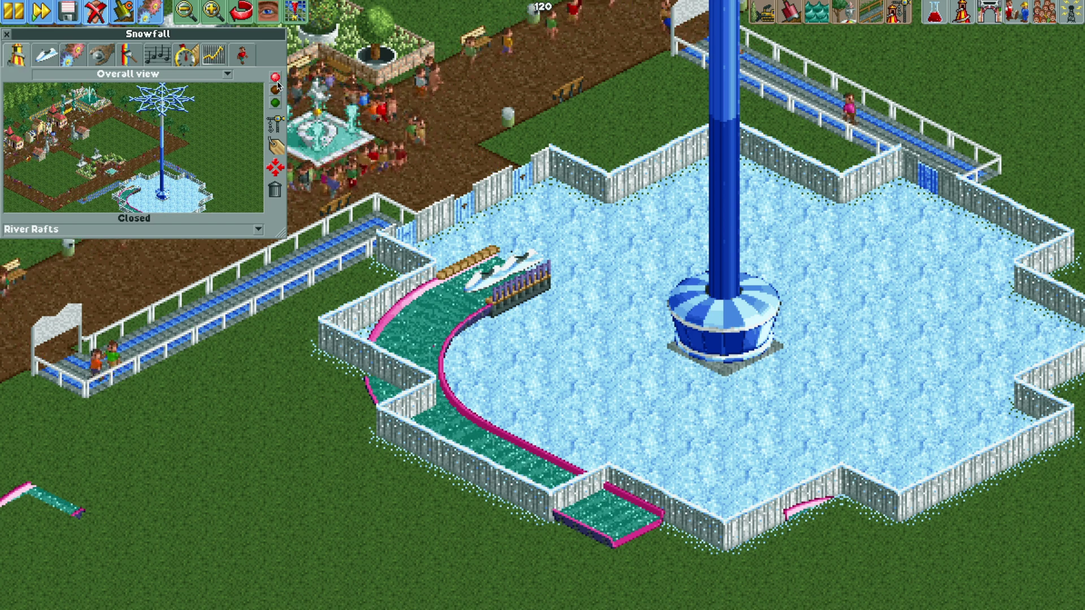
left_click(181, 228)
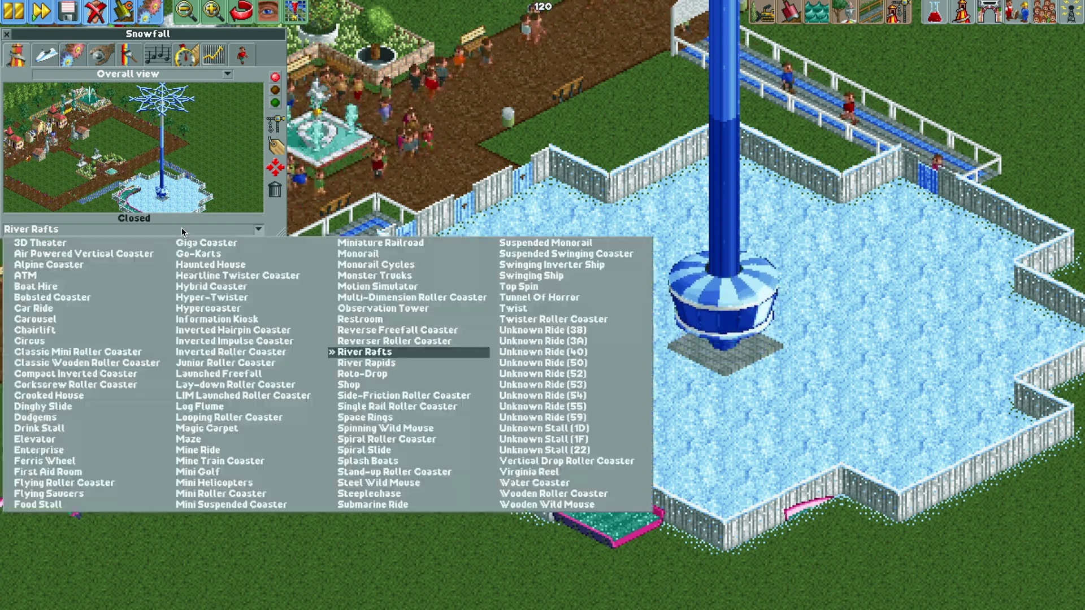
left_click(548, 319)
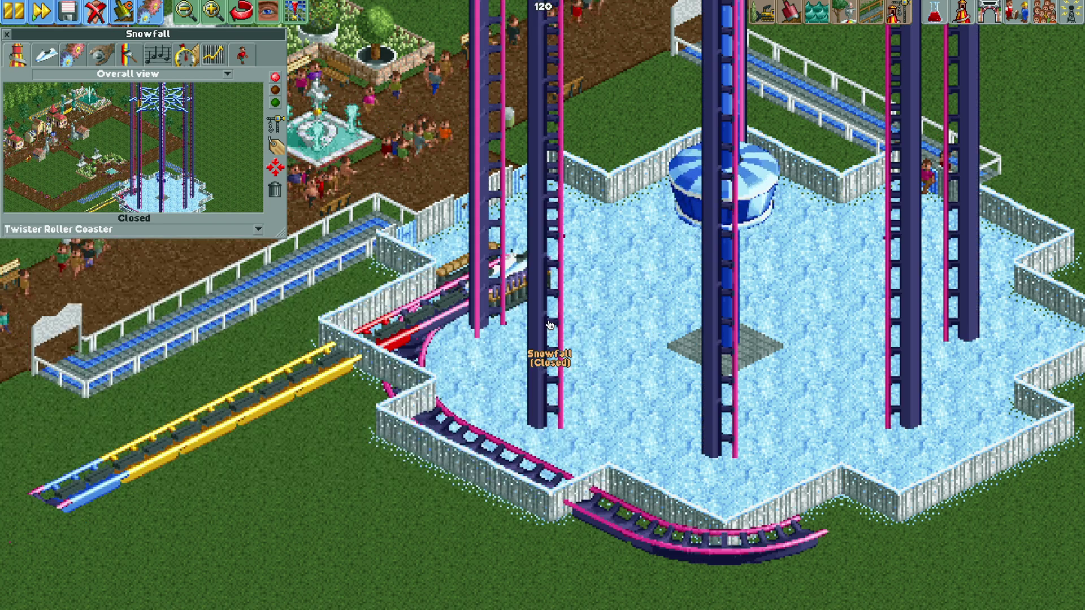
Inspect the track elements on tile 128, 233 in the tile inspector.
left_click(123, 19)
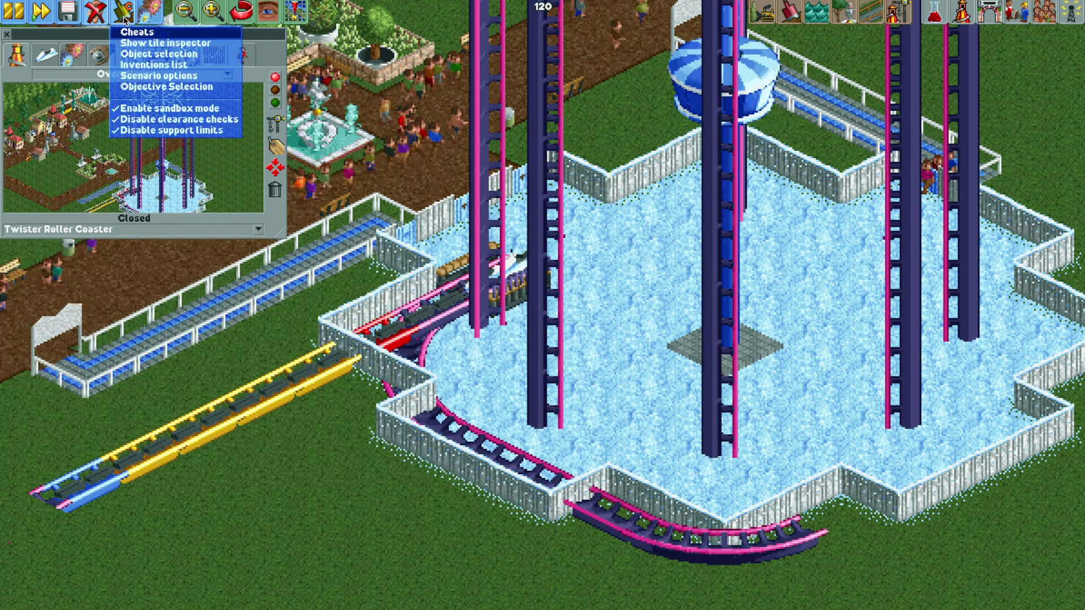
left_click(164, 42)
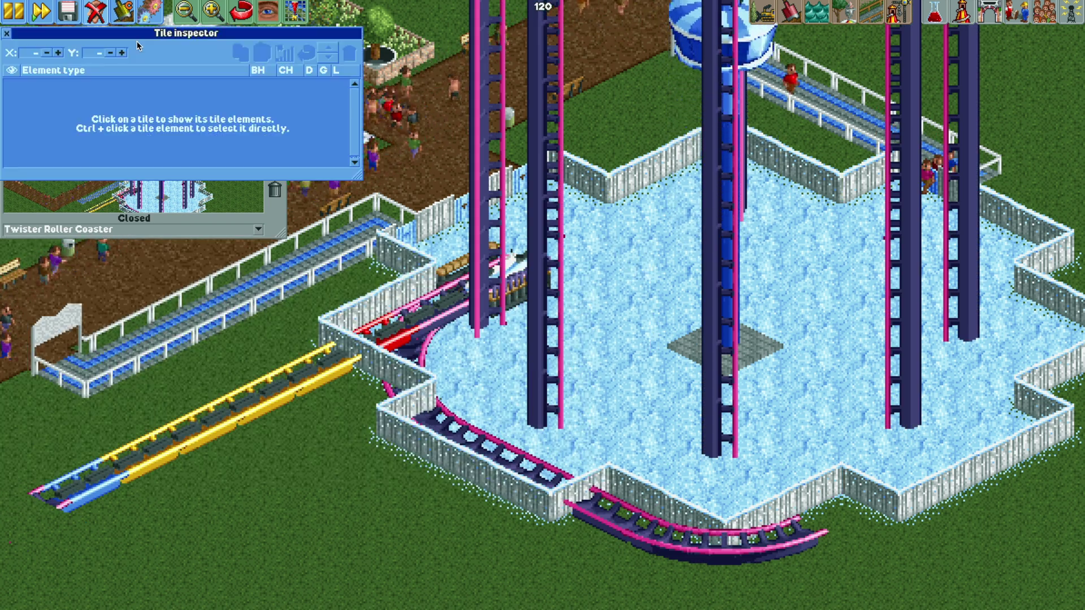
left_click(435, 308)
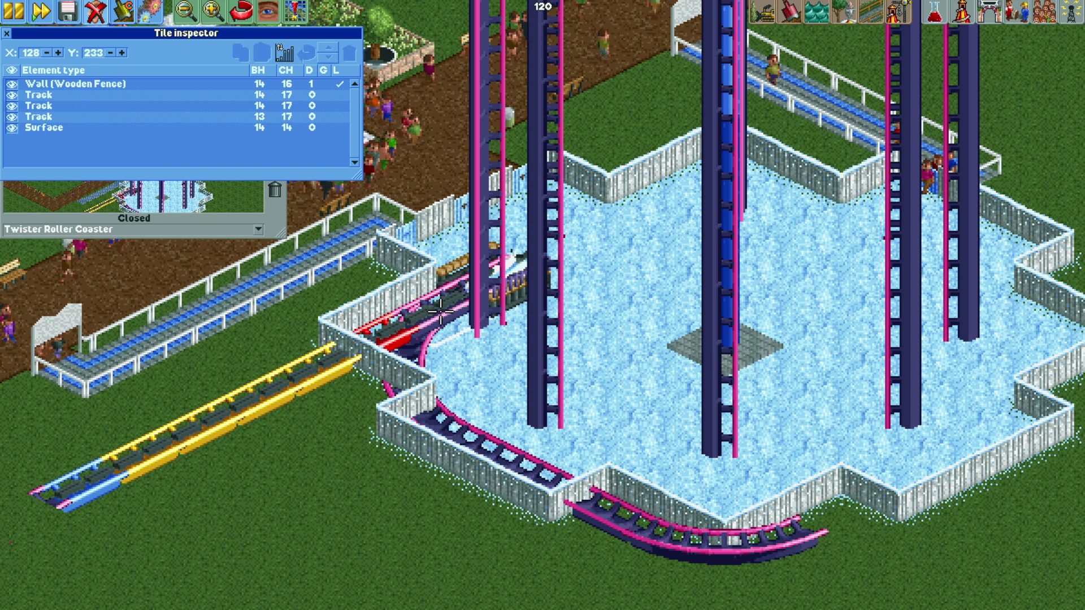
left_click(116, 98)
left_click(115, 117)
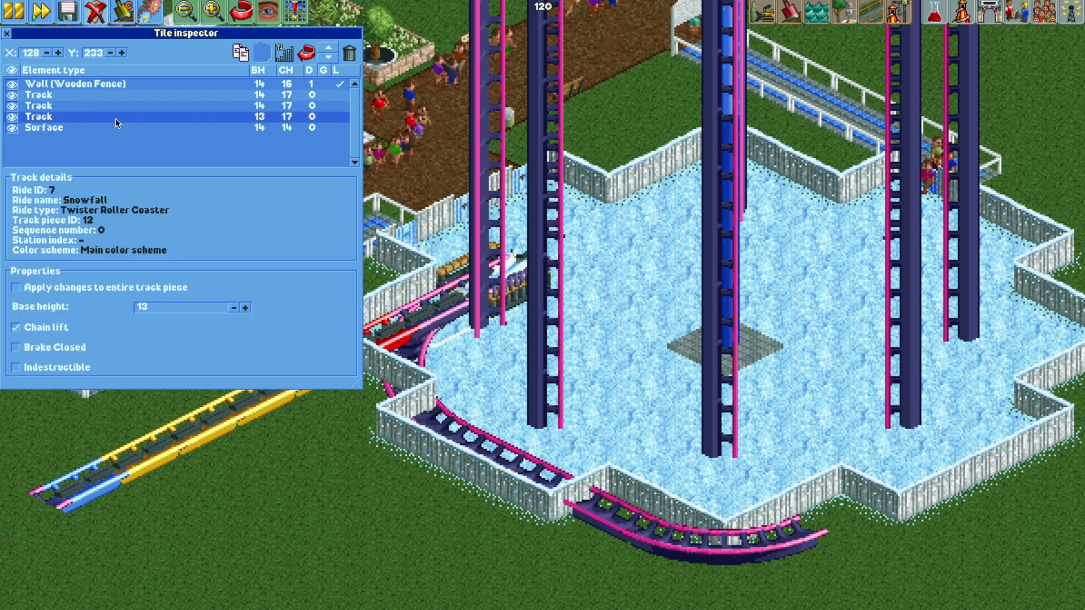
Move the height-14 track piece down two places, below the height-13 one.
left_click(117, 100)
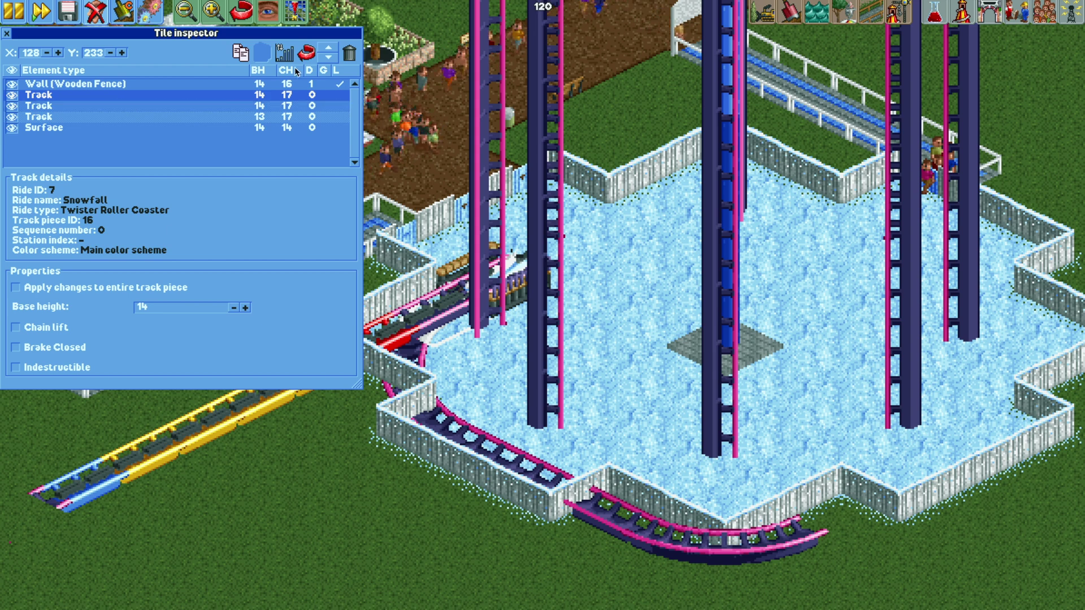
left_click(327, 59)
left_click(327, 59)
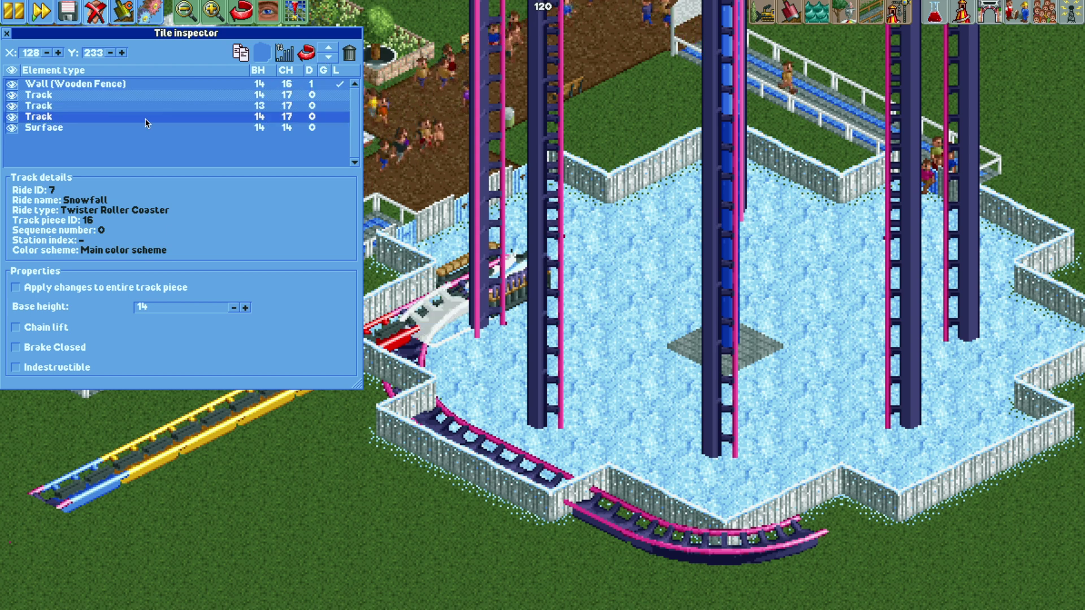
left_click(7, 35)
left_click(298, 18)
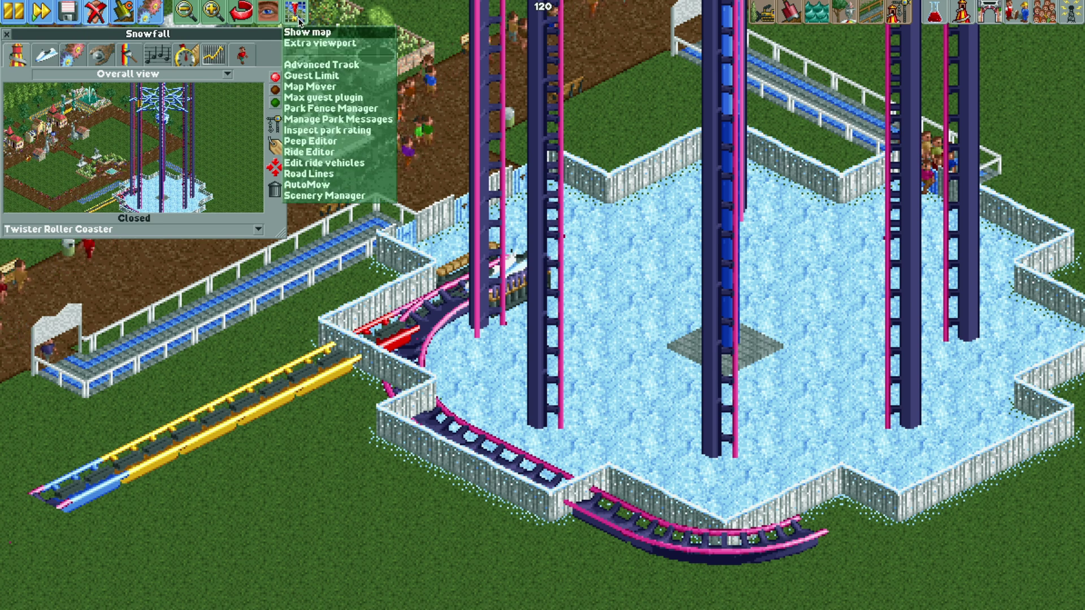
Load a Snowfall jet ski into the vehicle editor and switch the ride type to Steel Wild Mouse.
left_click(339, 164)
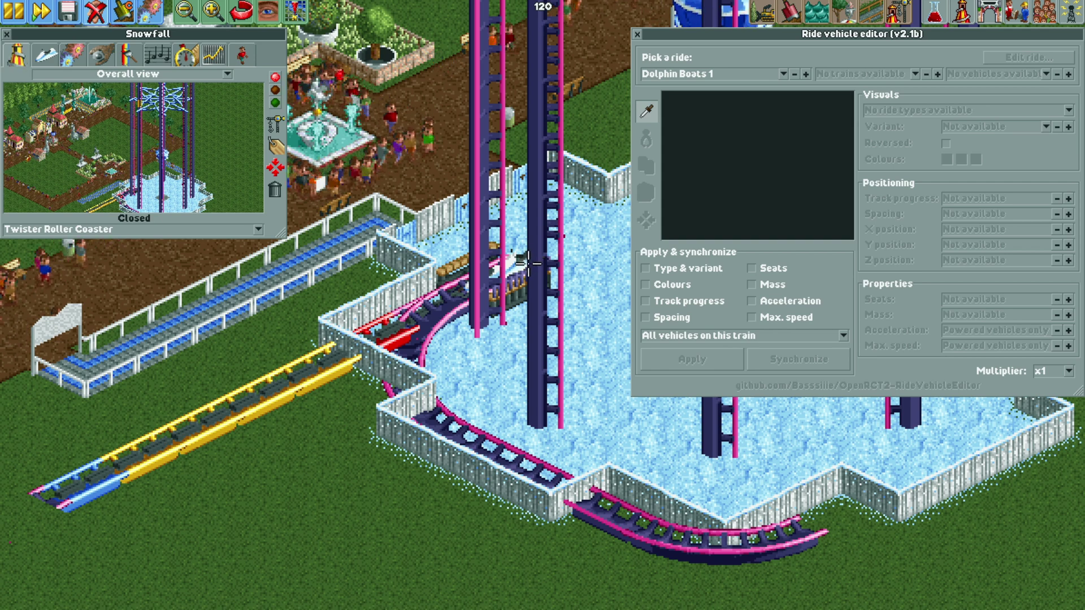
left_click(513, 273)
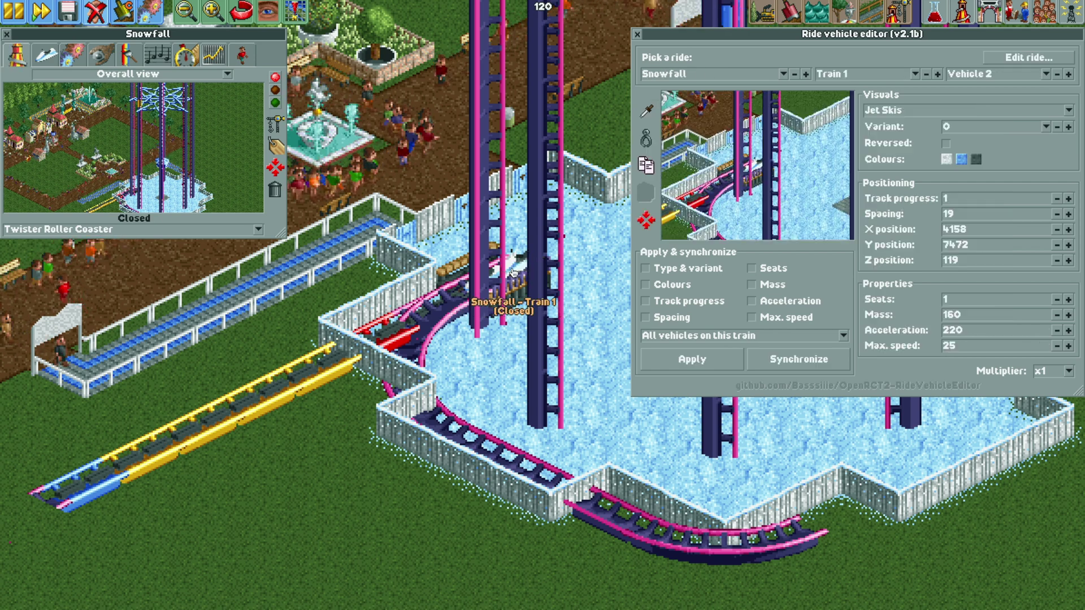
left_click(196, 230)
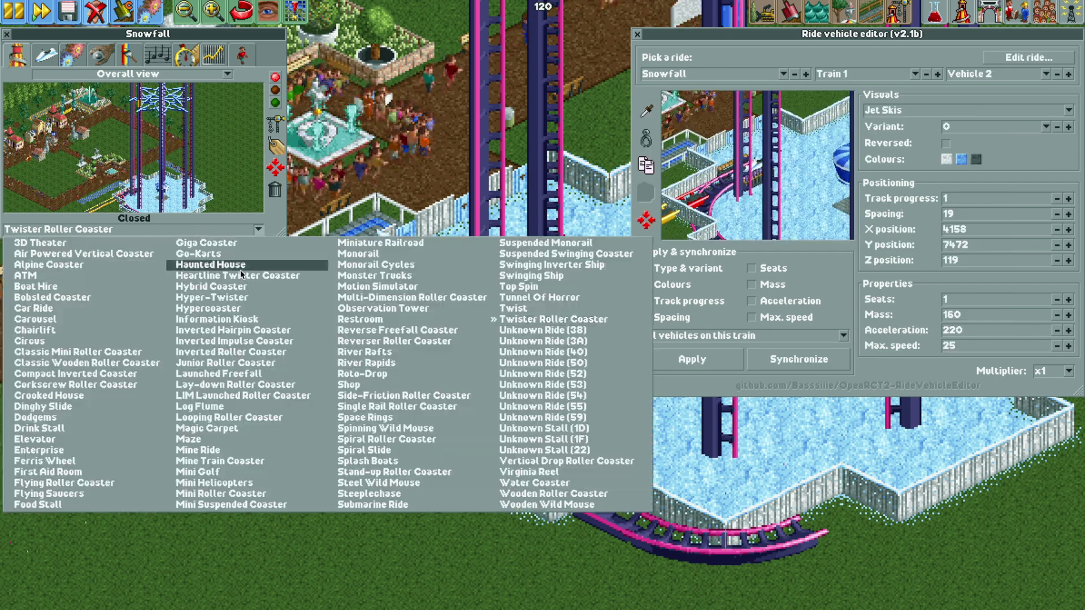
left_click(403, 484)
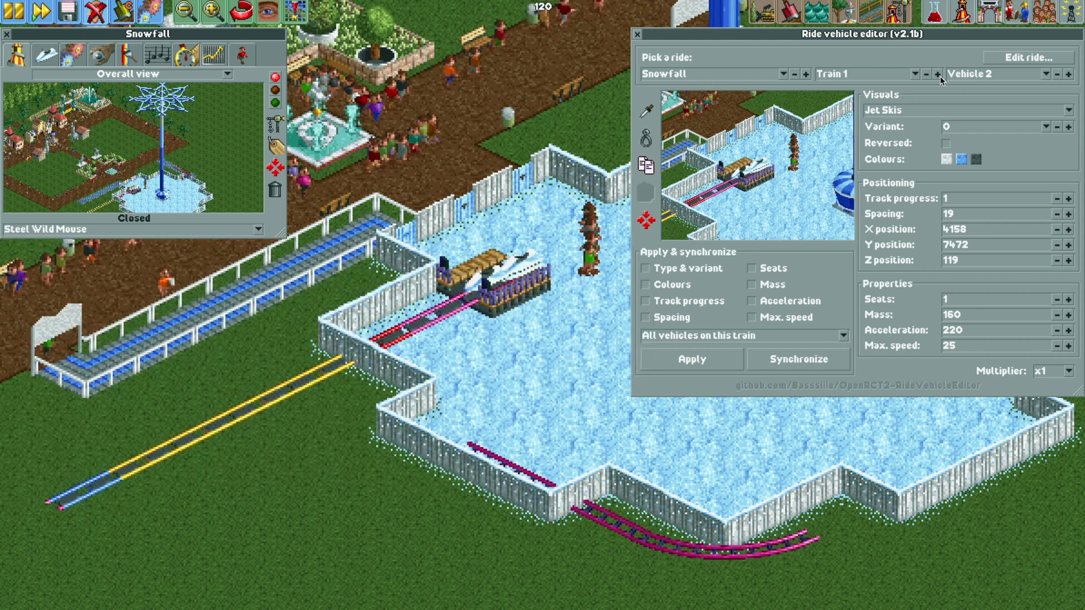
Sync track progress changes and set vehicle 1's track progress to 1.
left_click(1057, 76)
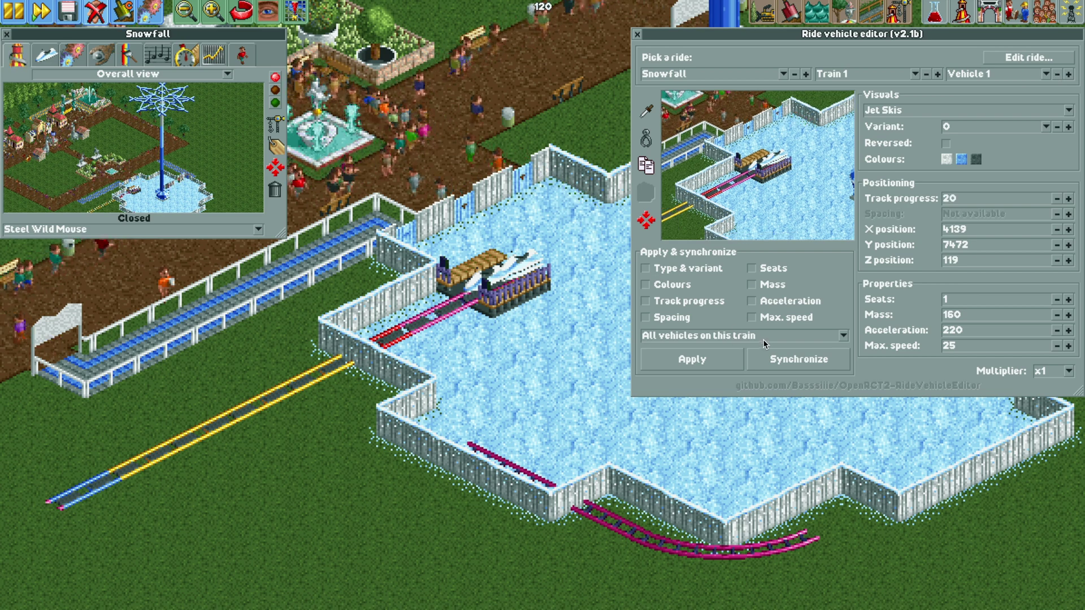
left_click(768, 354)
left_click(647, 302)
left_click(1057, 199)
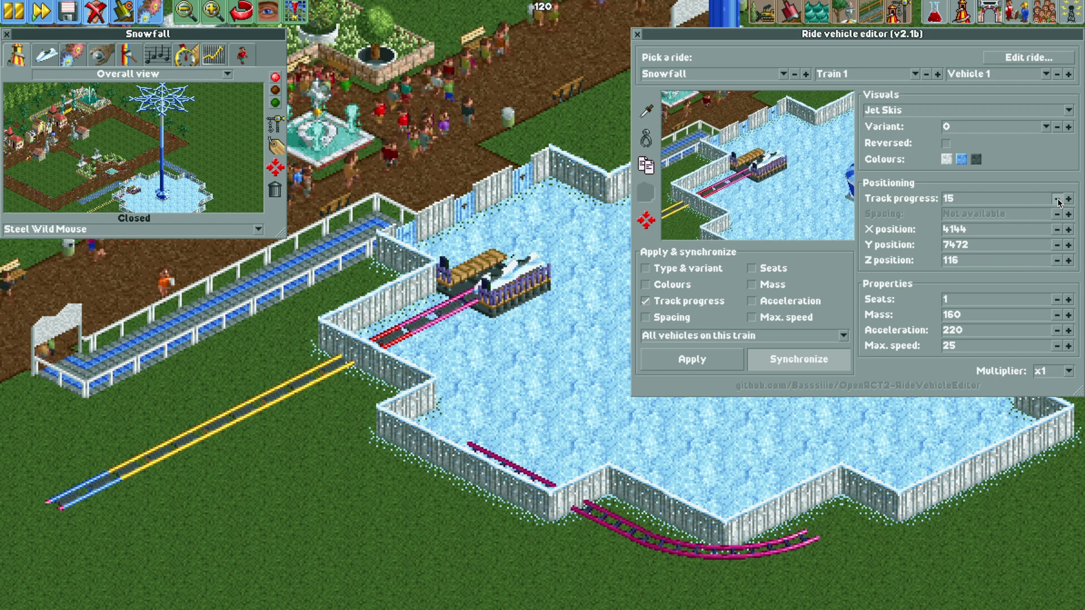
Apply to the same vehicle number on all trains and move vehicle 2 to progress 99.
left_click(664, 335)
left_click(689, 417)
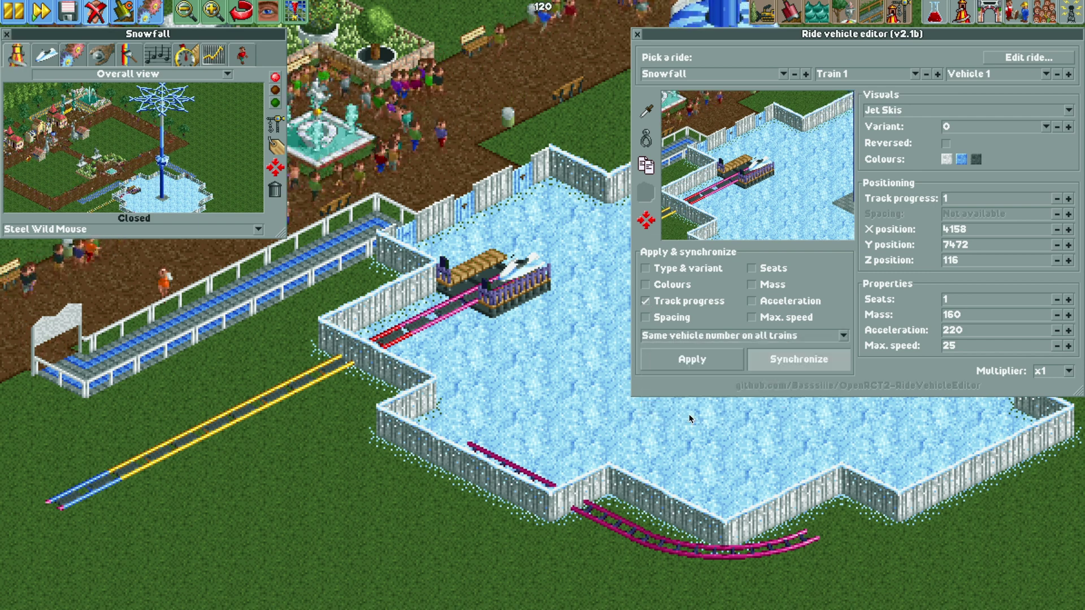
left_click(1069, 74)
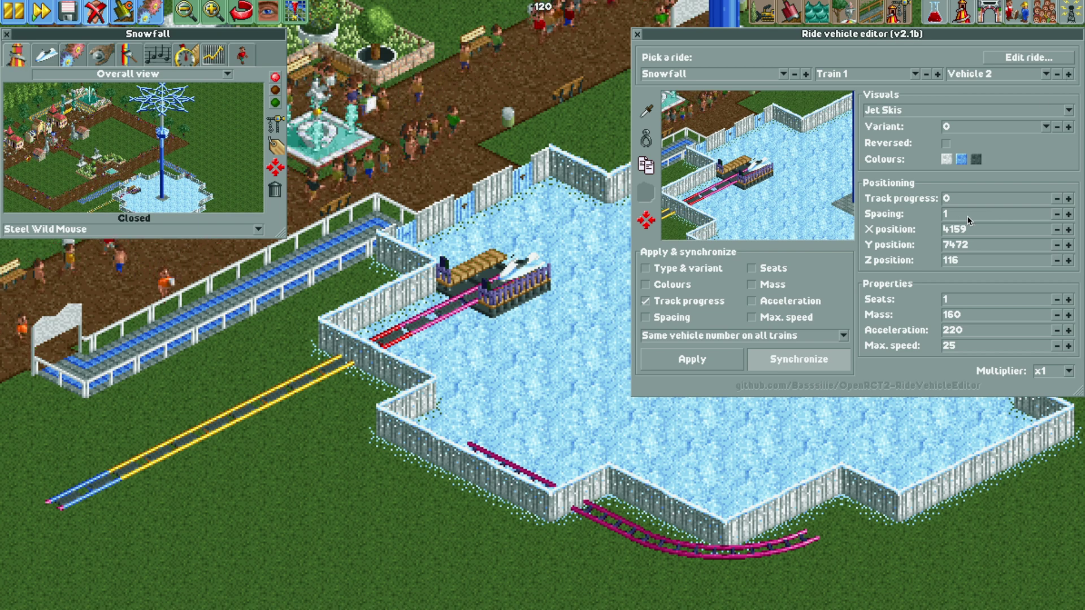
mouse_move(1068, 200)
left_mouse_down()
mouse_move(1058, 199)
mouse_move(1069, 200)
left_mouse_up()
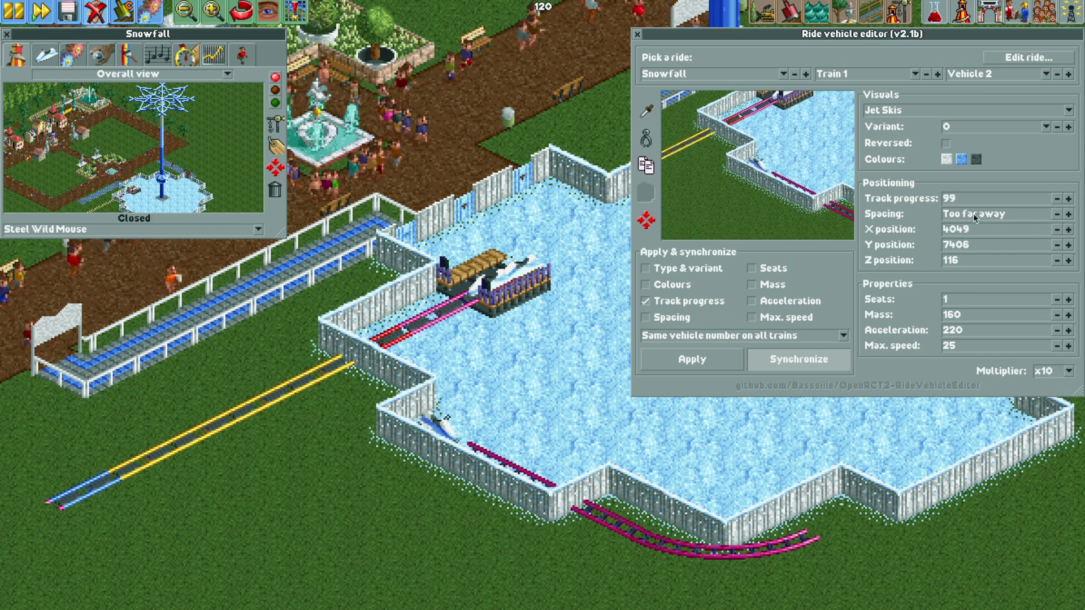
Lower the cut-away view height to -5.0ft so only the track shows.
left_click(268, 20)
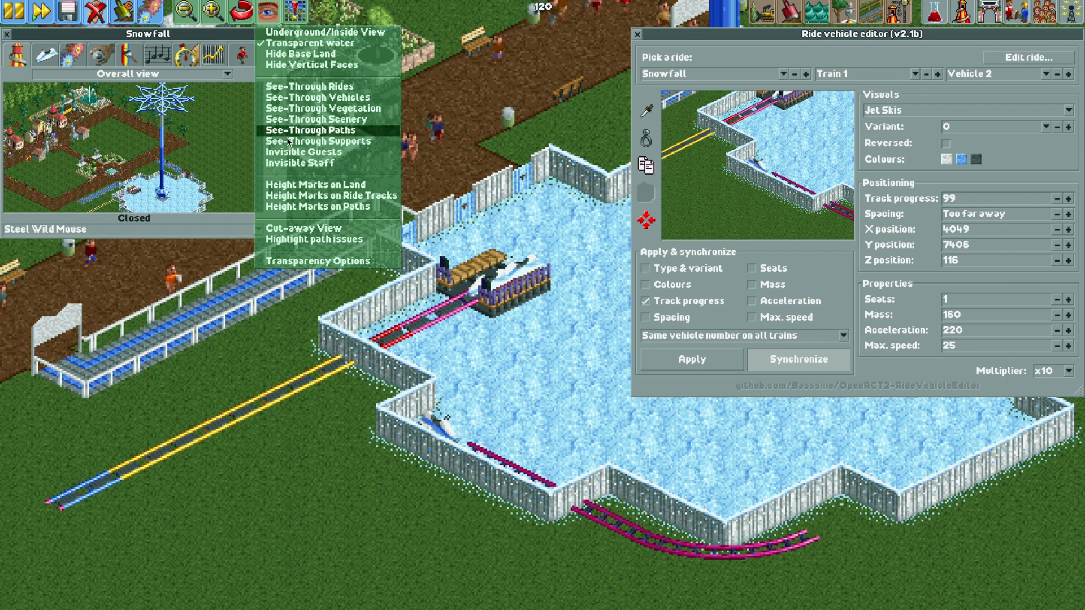
left_click(298, 228)
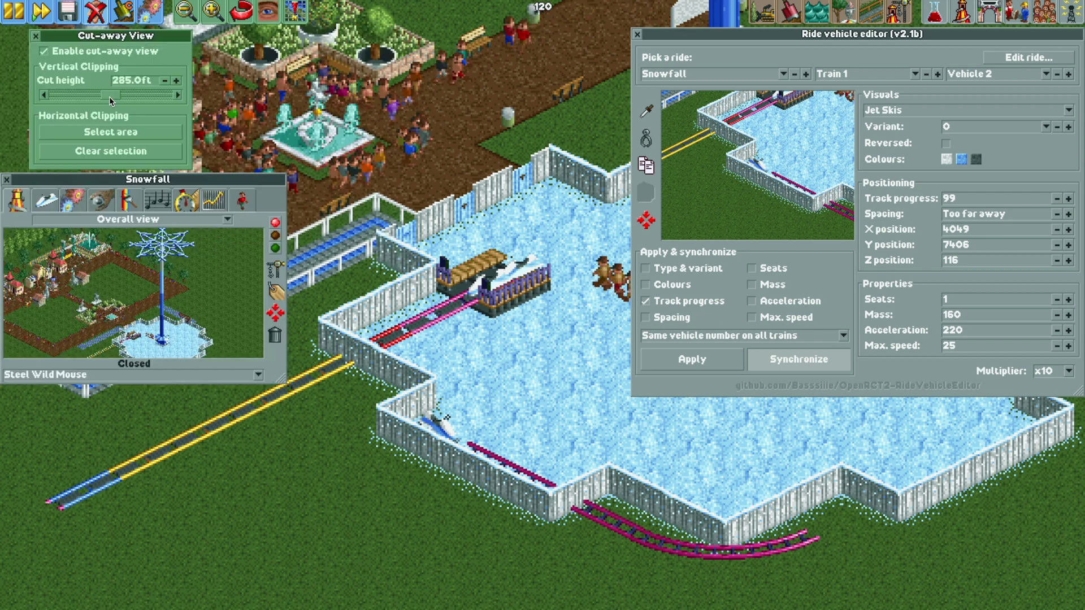
left_click_drag(107, 97, 52, 97)
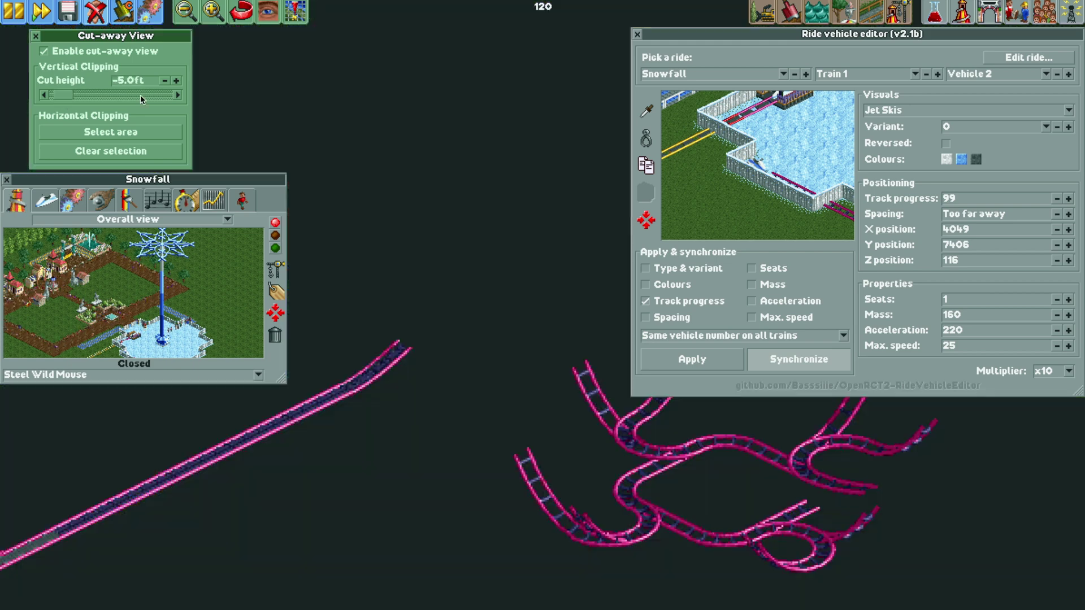
key("Right")
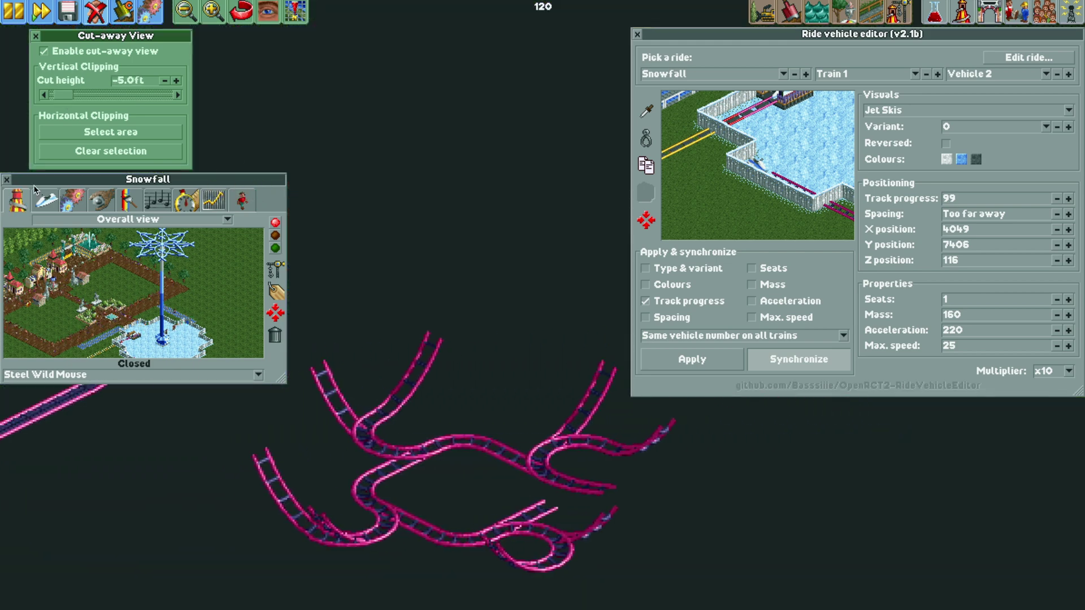
Close the Snowfall window and advance vehicle 2 to track progress 110.
left_click(6, 180)
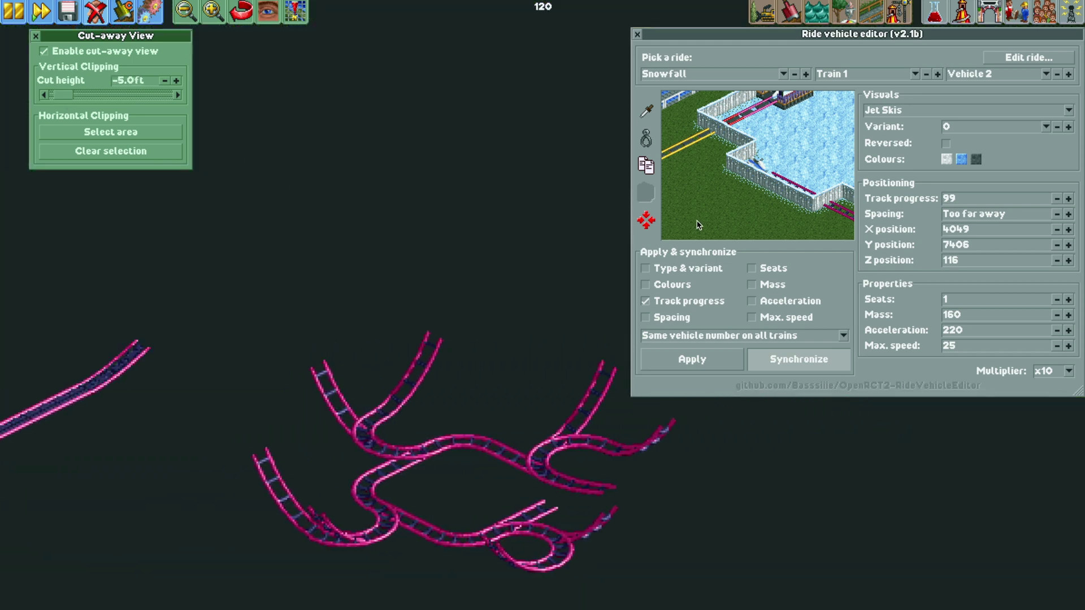
left_click(1067, 199)
left_click(1066, 199)
left_click(1066, 199)
left_click(1067, 199)
left_click(1066, 199)
left_click(1066, 199)
left_click(1067, 199)
left_click(1067, 199)
left_click(1066, 199)
left_click(1066, 199)
left_click(1066, 199)
left_click(1067, 199)
left_click(1066, 198)
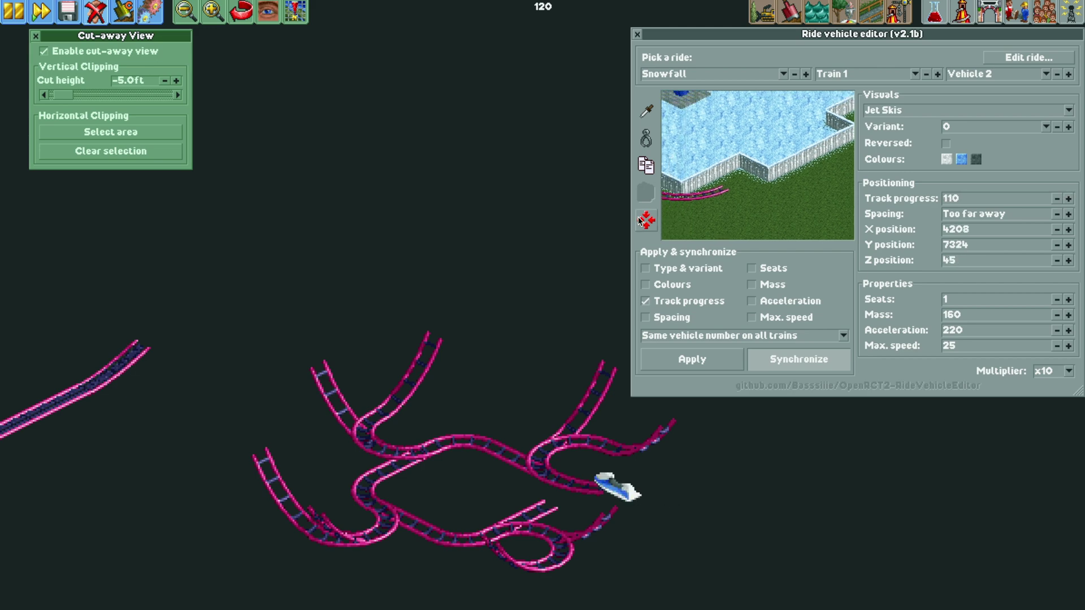
left_click(122, 12)
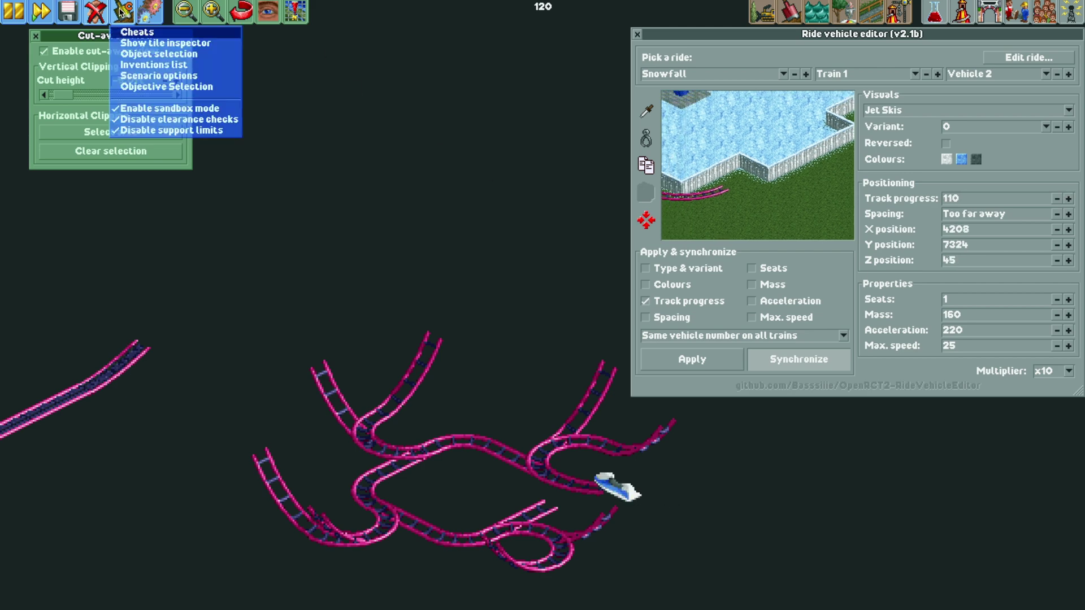
Inspect track tiles 131, 229 and 131, 230, and advance vehicle 2 to progress 53.
left_click(159, 45)
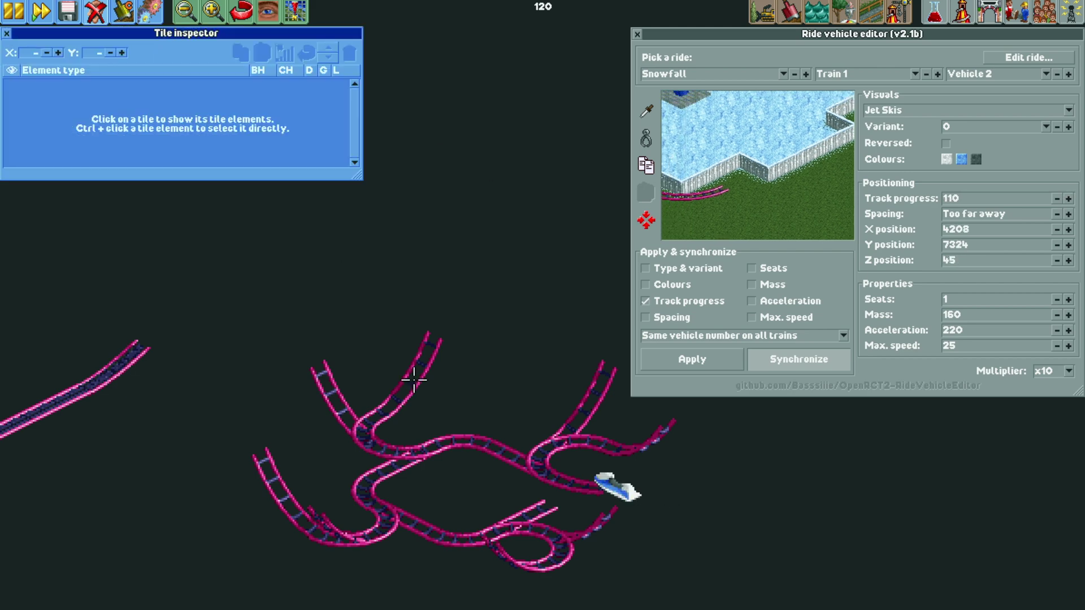
left_click(565, 480)
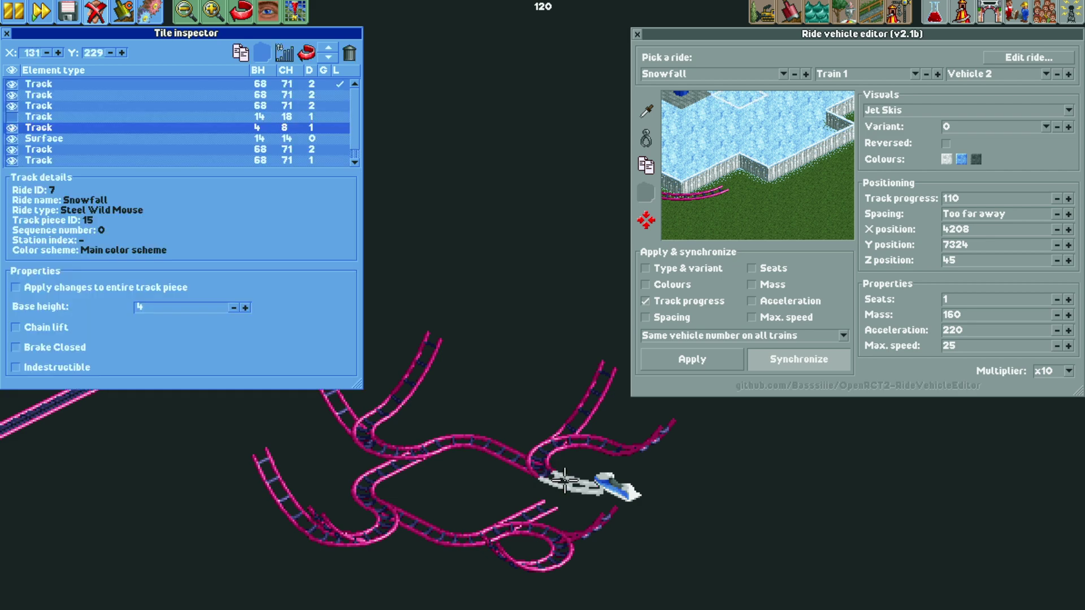
left_click(546, 469)
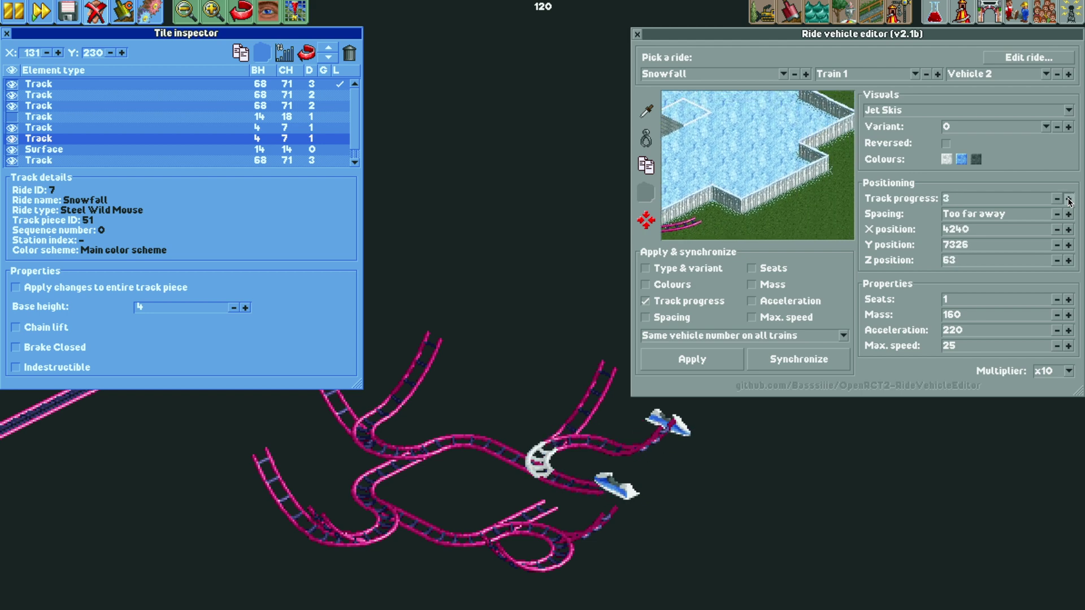
left_click(1068, 200)
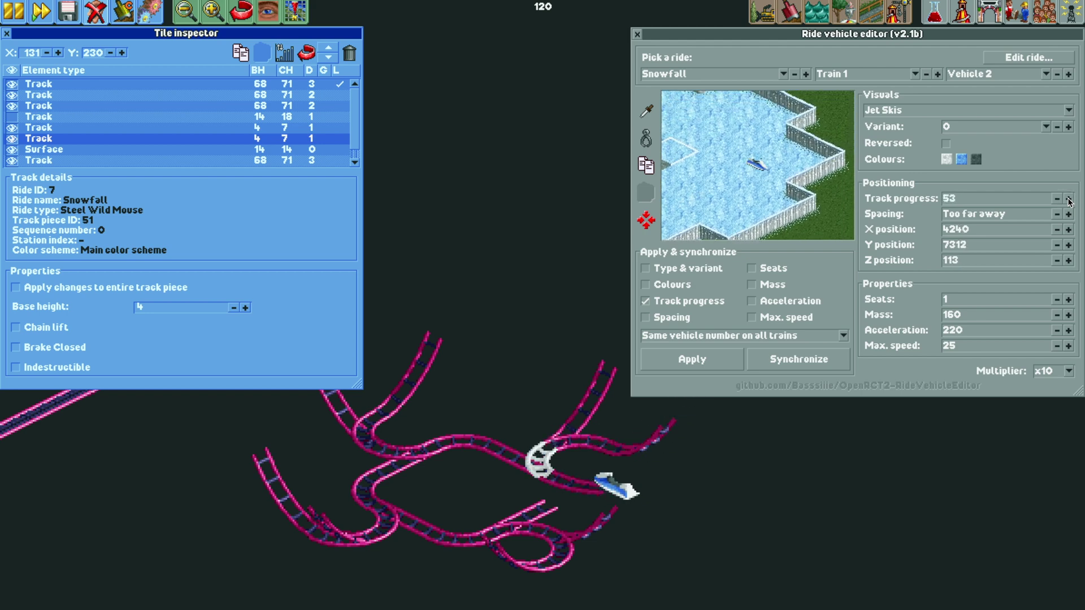
Switch the Snowfall vehicles to Chairlift Cars and set track progress to 17.
left_click(889, 110)
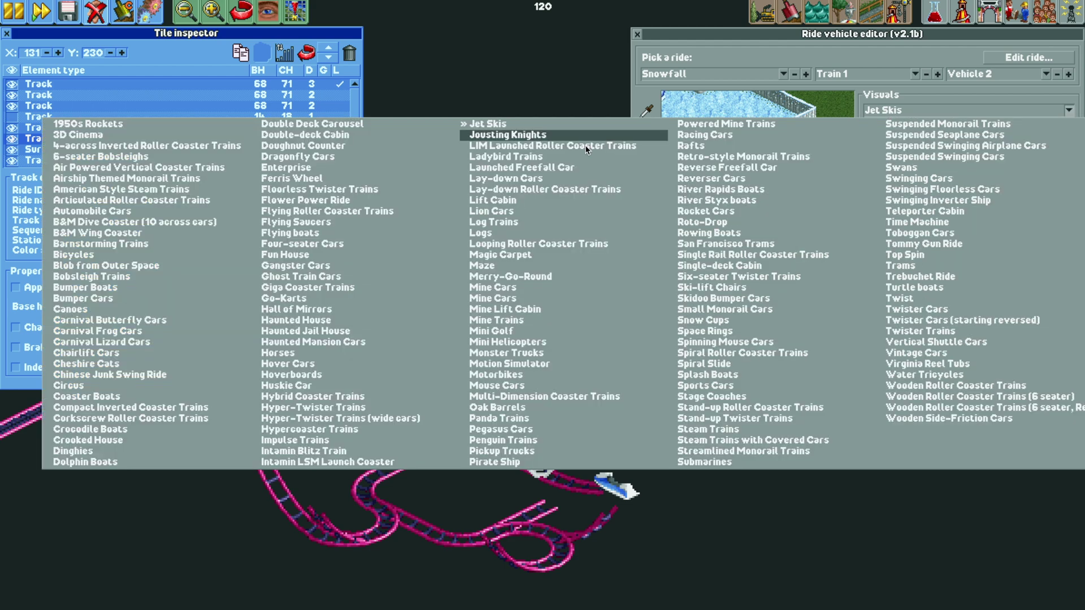
left_click(144, 348)
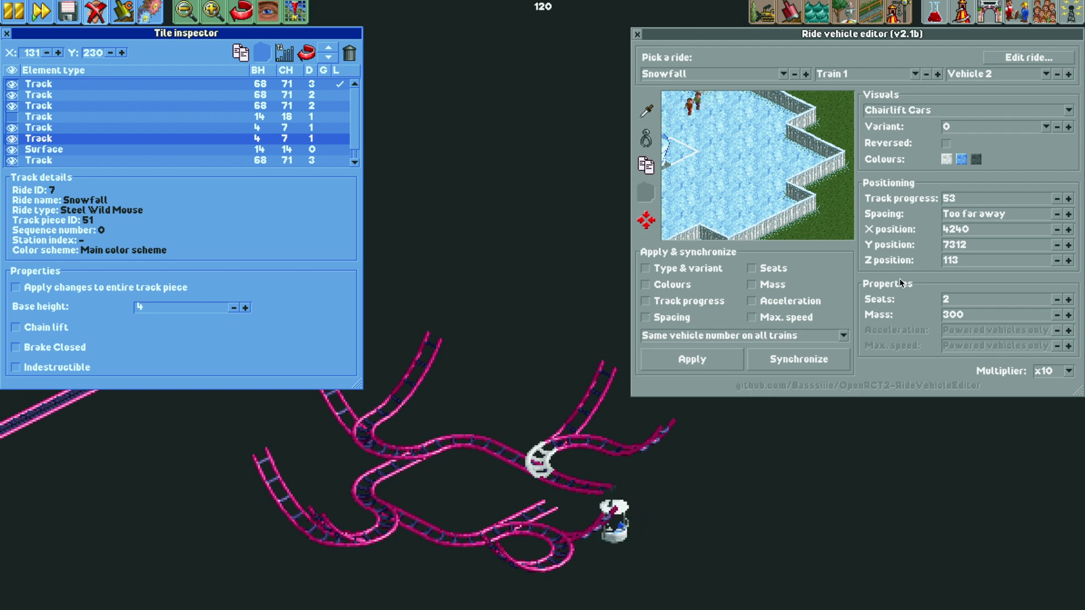
left_click(1068, 199)
left_click(1068, 199)
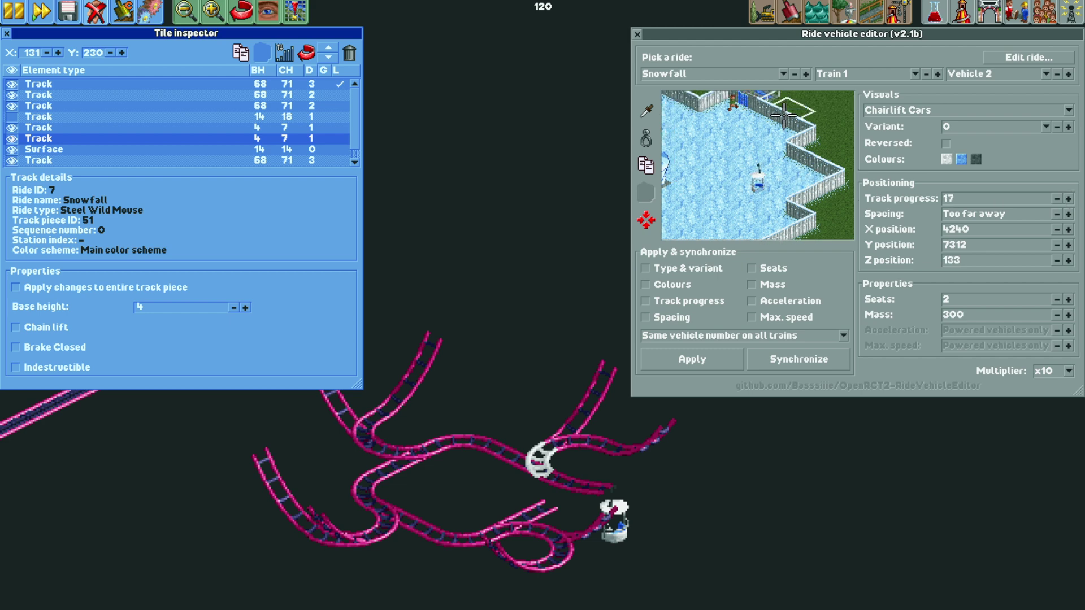
left_click(936, 75)
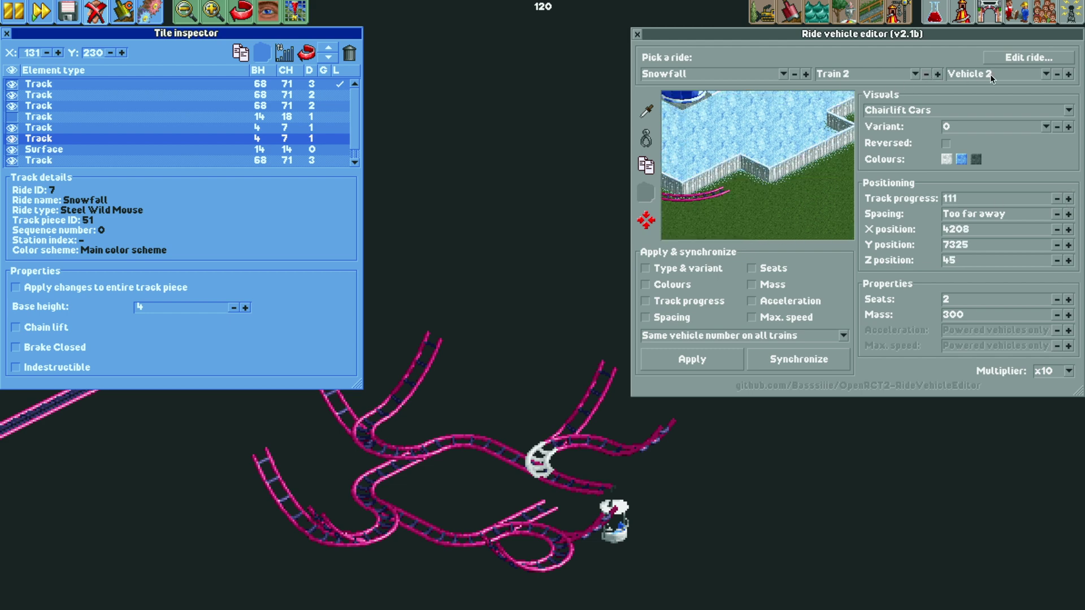
Set Train 2's vehicle to progress 17 and move a track element on tile 132, 230 down one place.
left_click(1067, 198)
left_click(1068, 199)
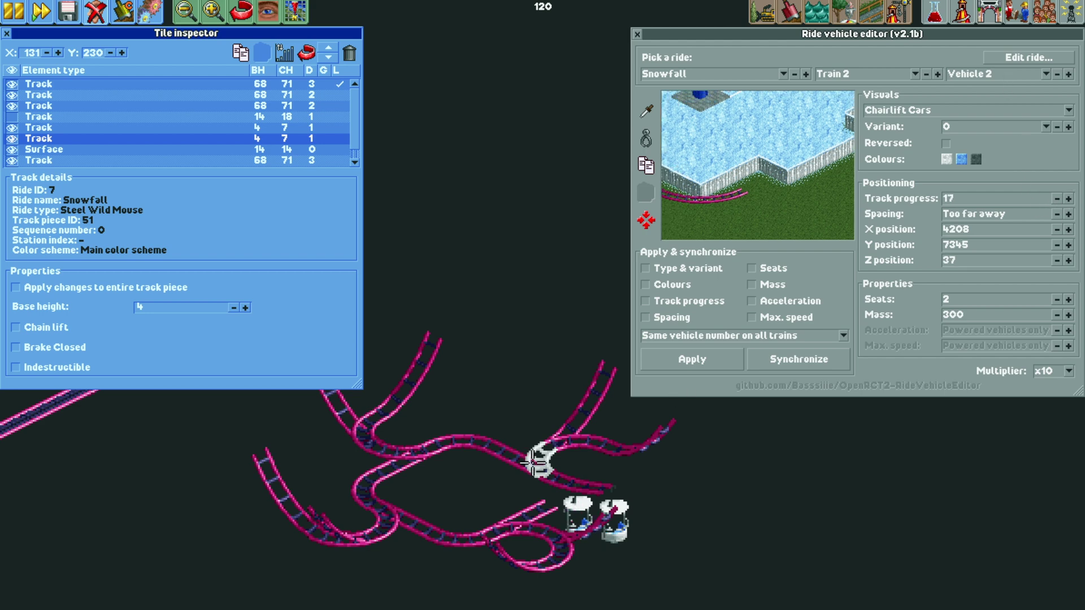
left_click(559, 433)
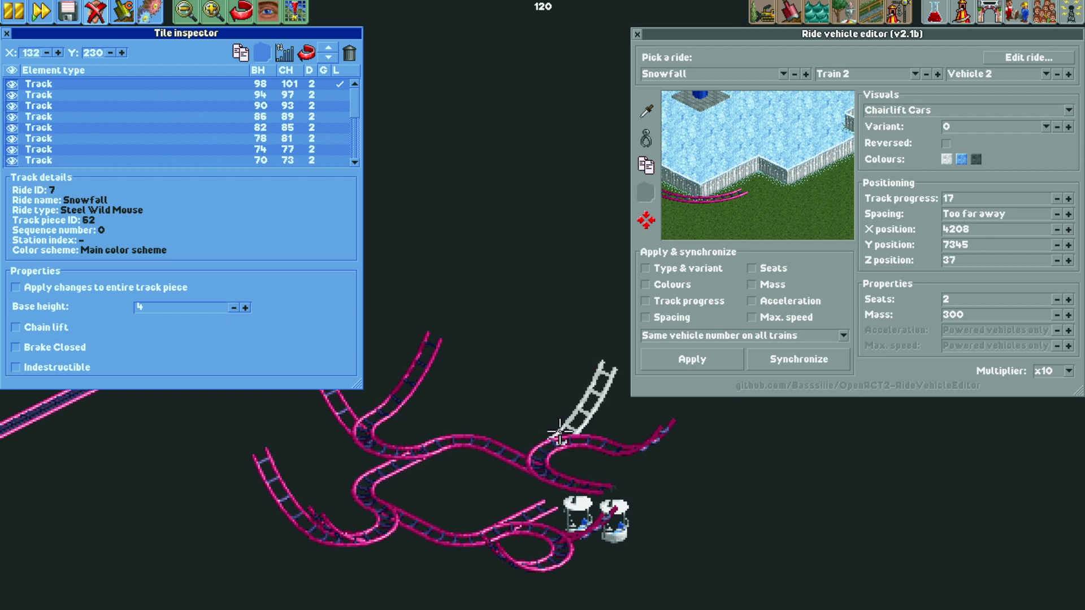
scroll(107, 91, "down", 5)
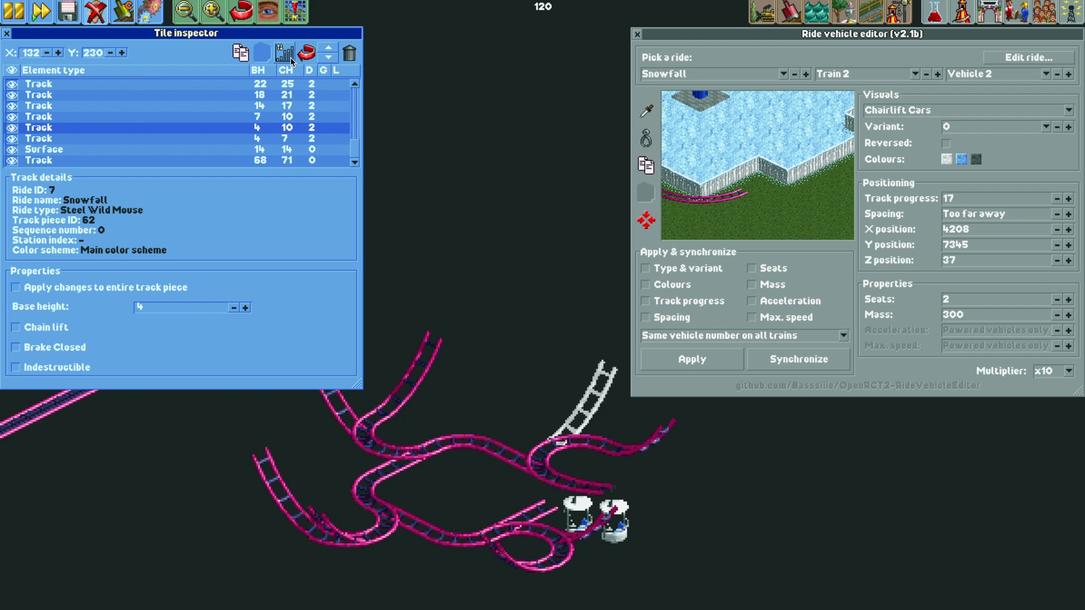
left_click(326, 60)
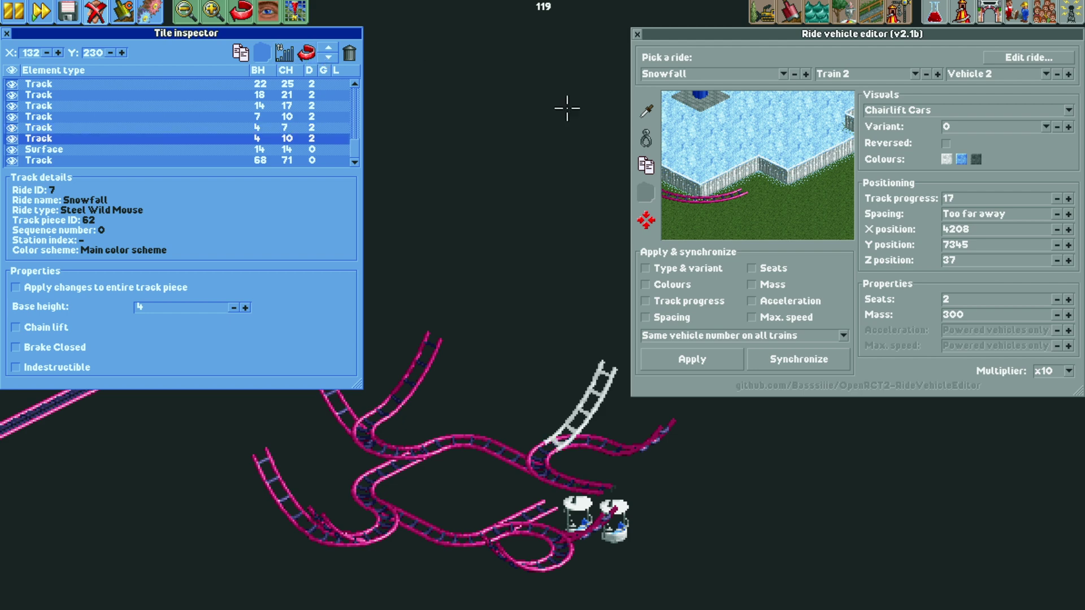
Advance Train 2's chairlift car further up the lift.
left_click(1067, 200)
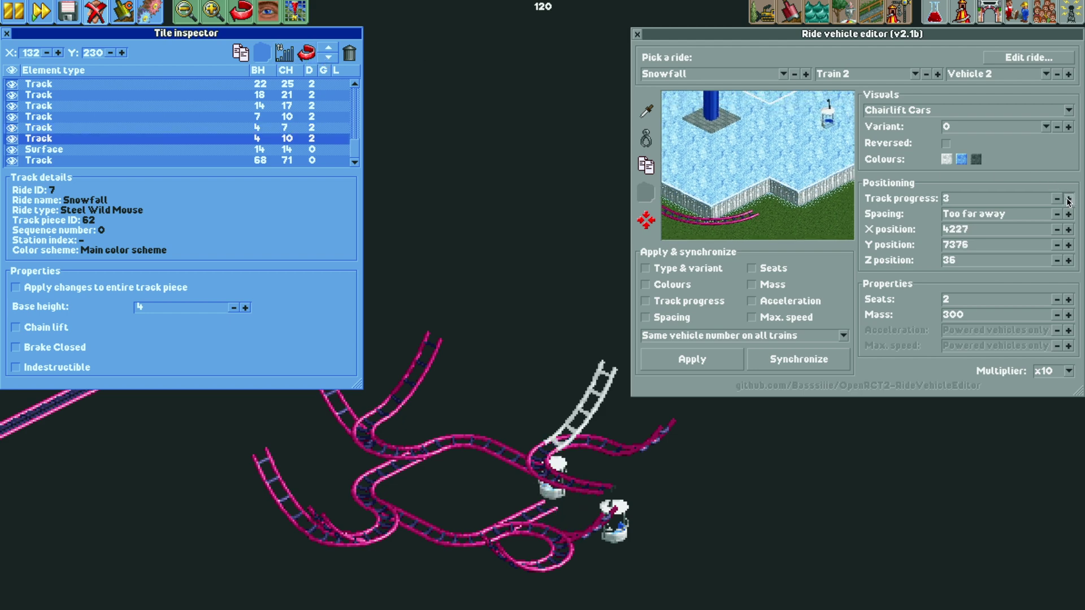
left_click(1068, 200)
left_click(1068, 199)
left_click(1067, 199)
left_click(1067, 199)
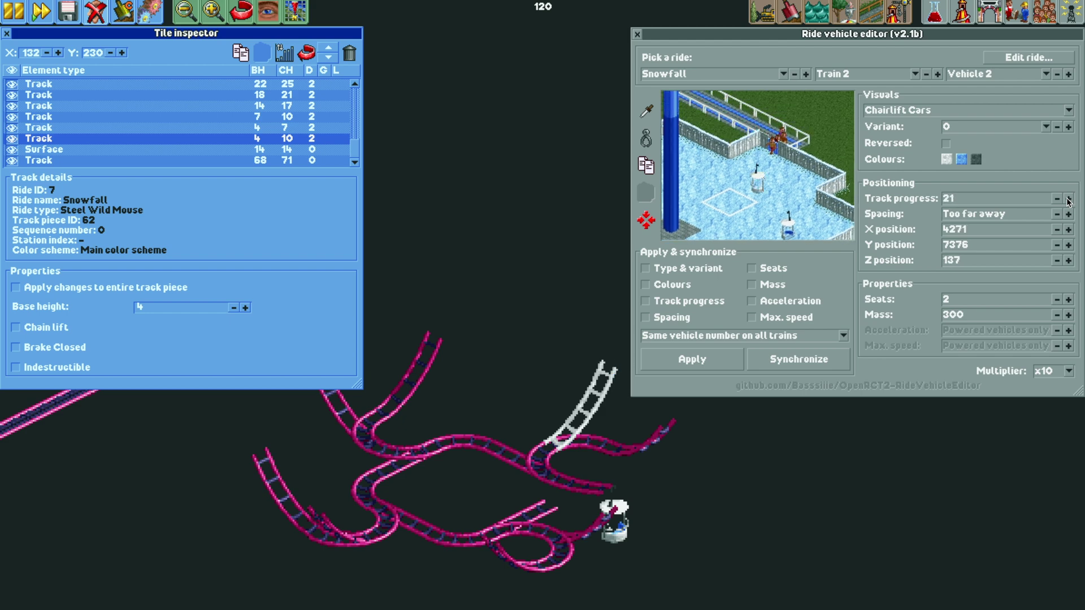
For Train 3, move a track element on tile 131, 230 up one place and reposition its car.
left_click(937, 74)
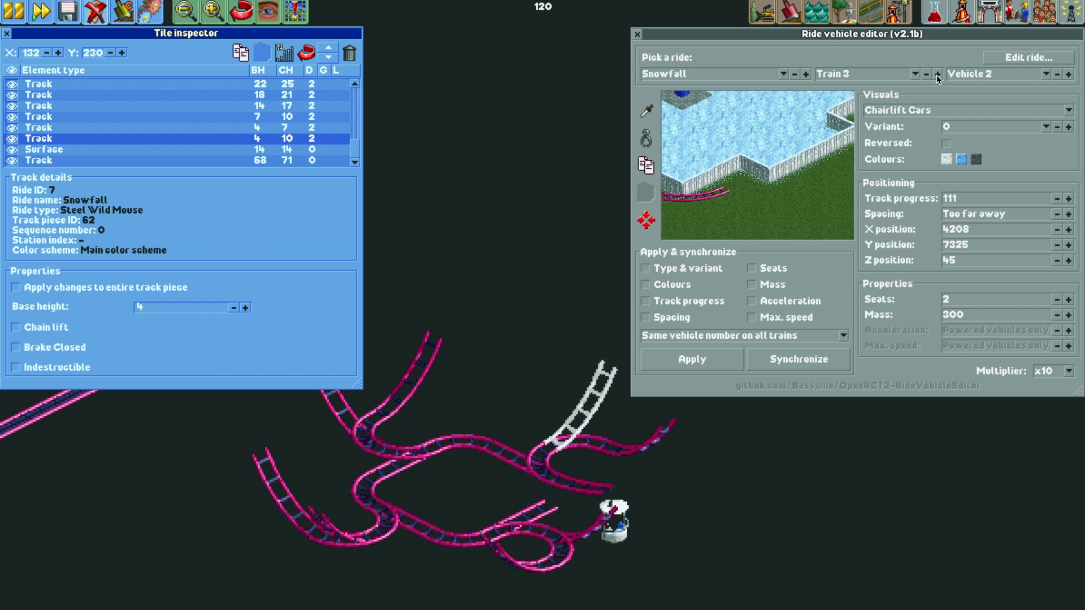
left_click(534, 468)
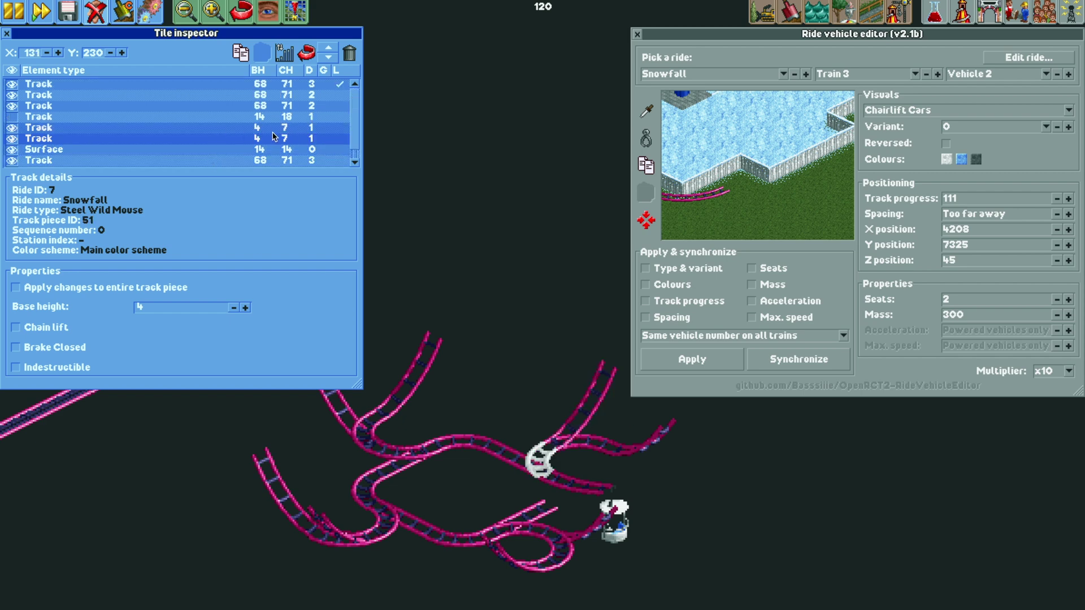
left_click(328, 53)
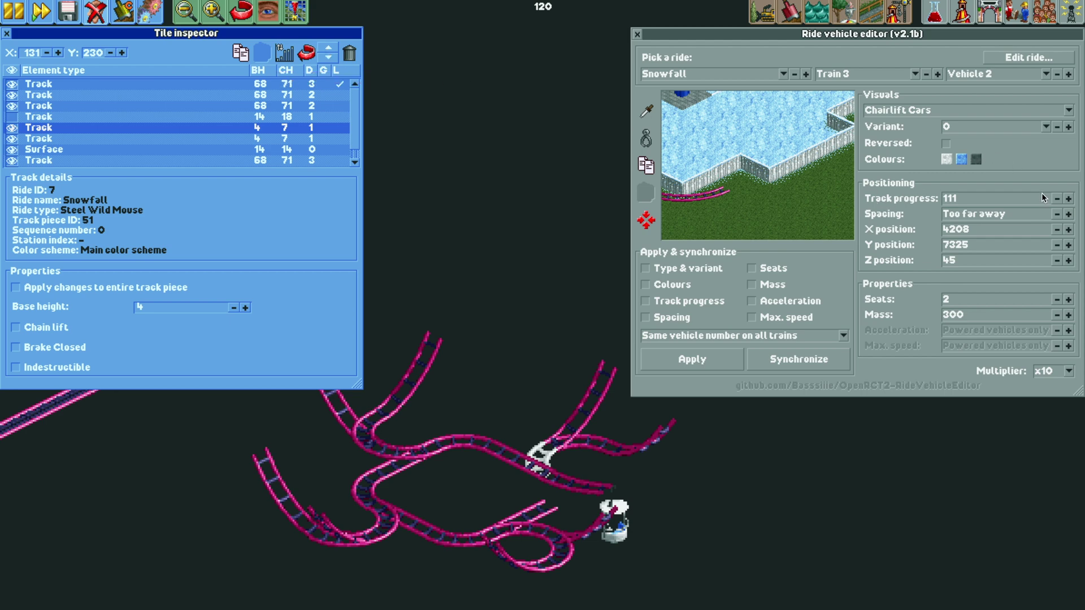
left_click(1068, 199)
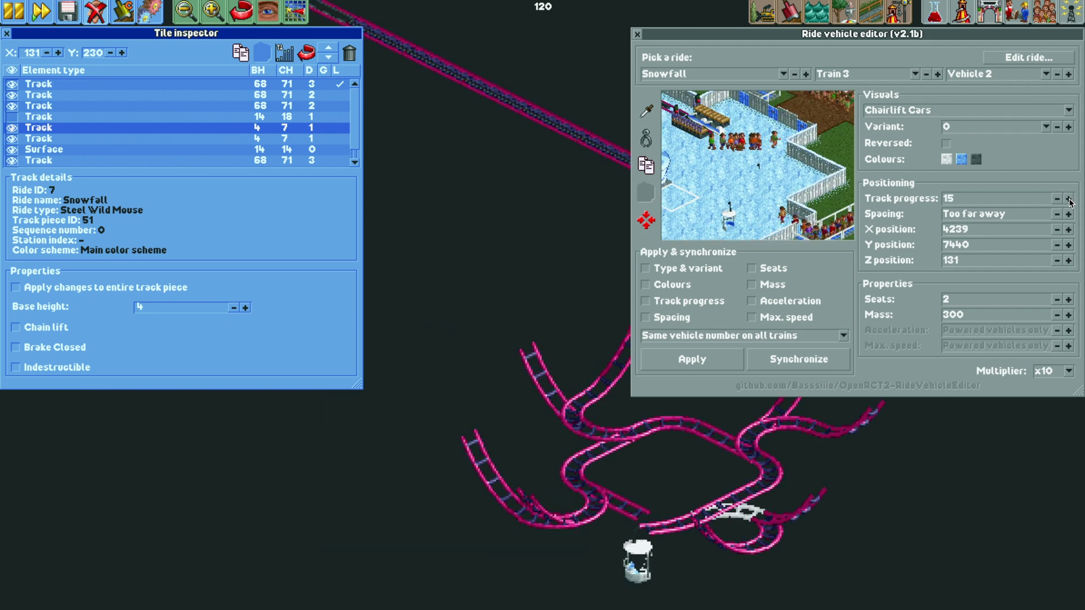
Inspect the adjacent track tiles at Y 231 and Y 232.
scroll(255, 162, "down", 6)
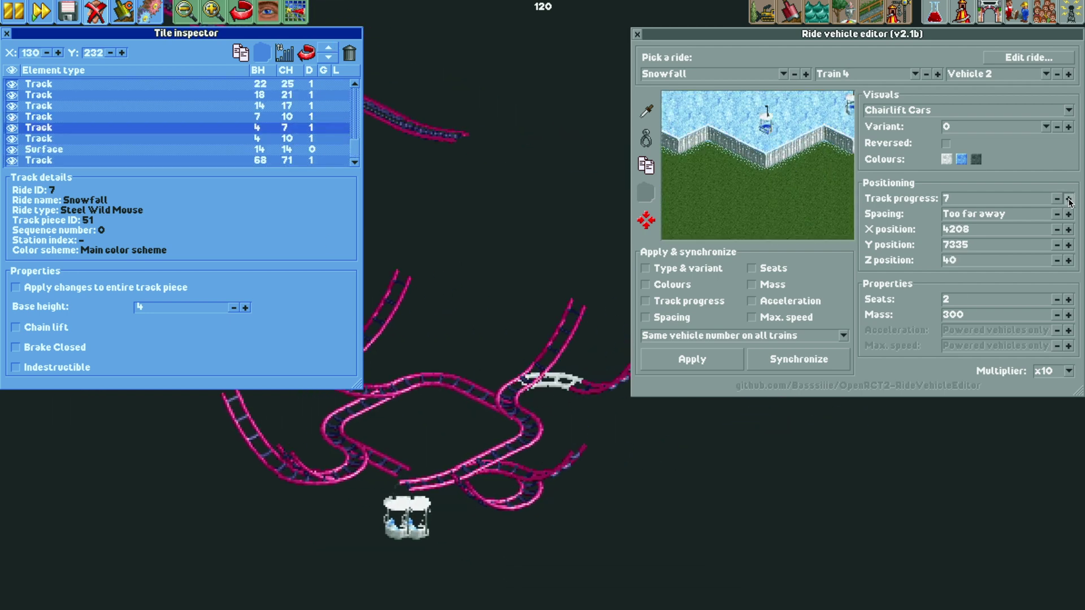
left_click(586, 457)
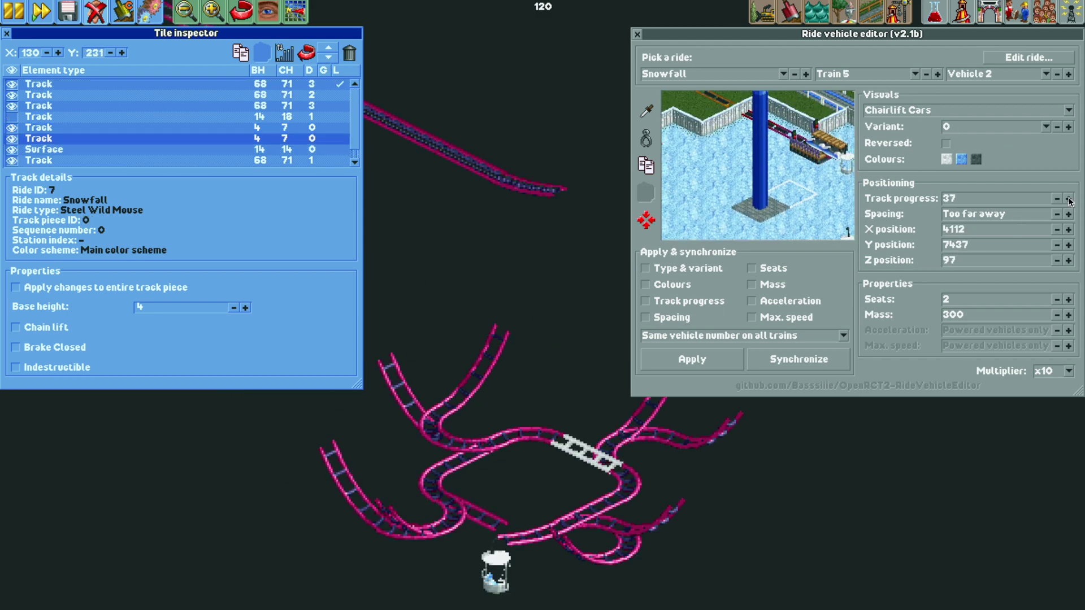
left_click(339, 539)
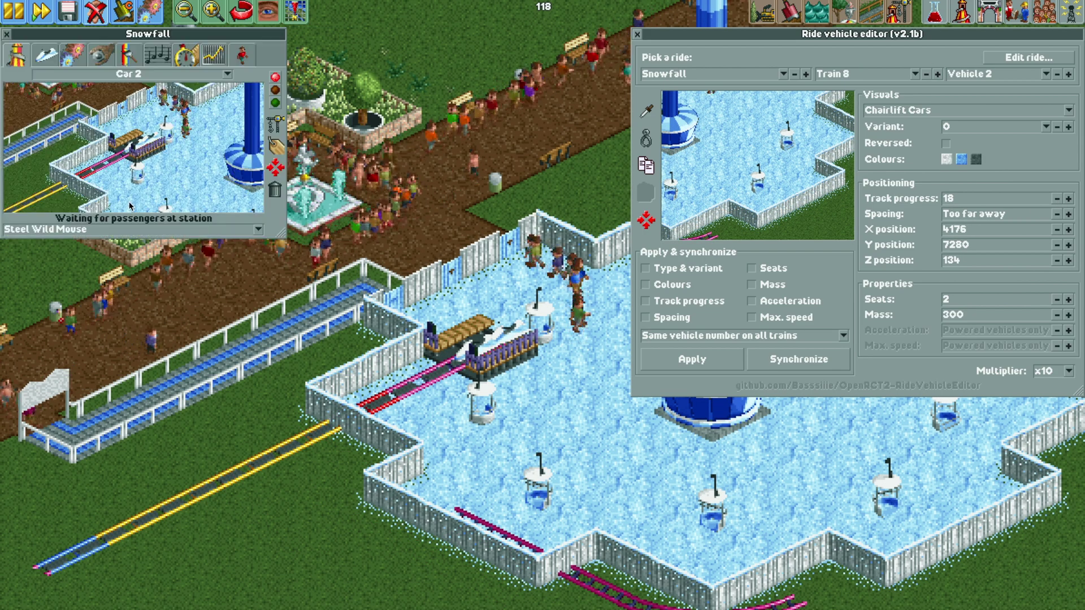
Make Snowfall a Multi-Dimension Roller Coaster, then move tile 128, 233's fourth track element up two places.
left_click(129, 229)
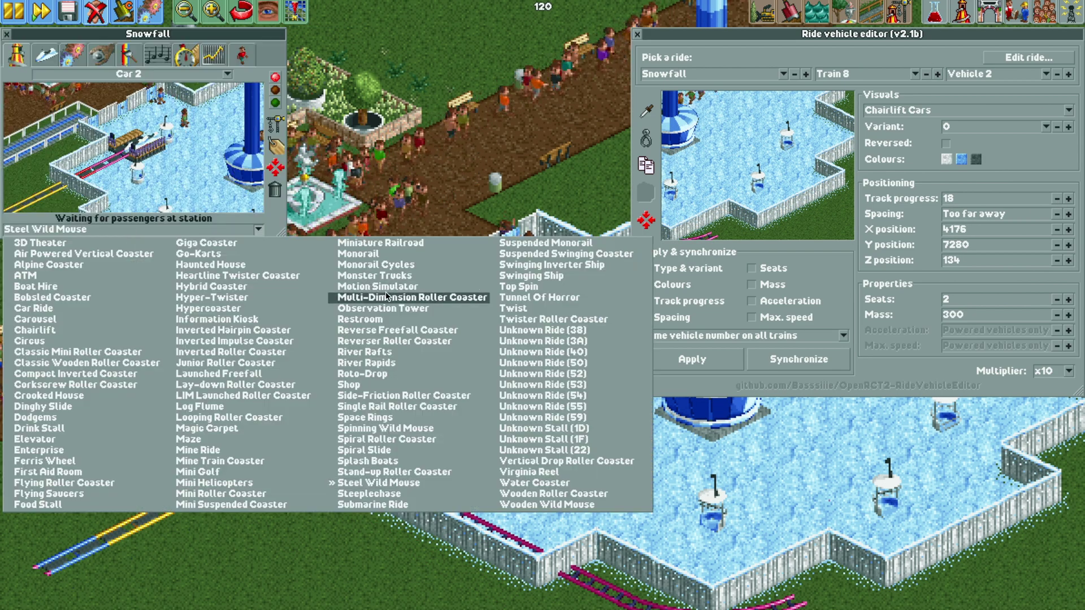
left_click(386, 209)
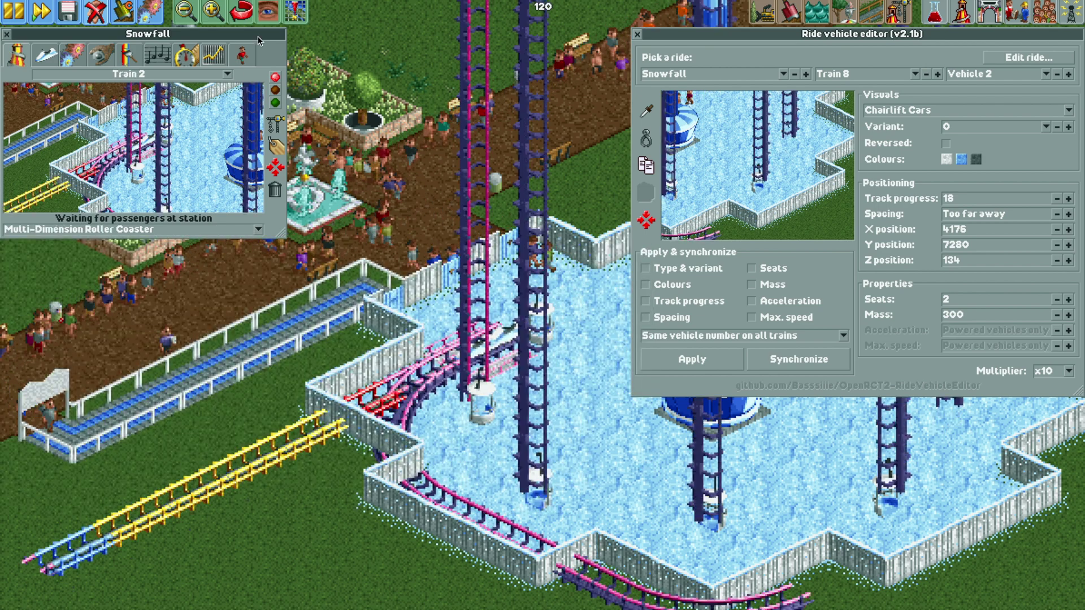
left_click(124, 11)
left_click(133, 43)
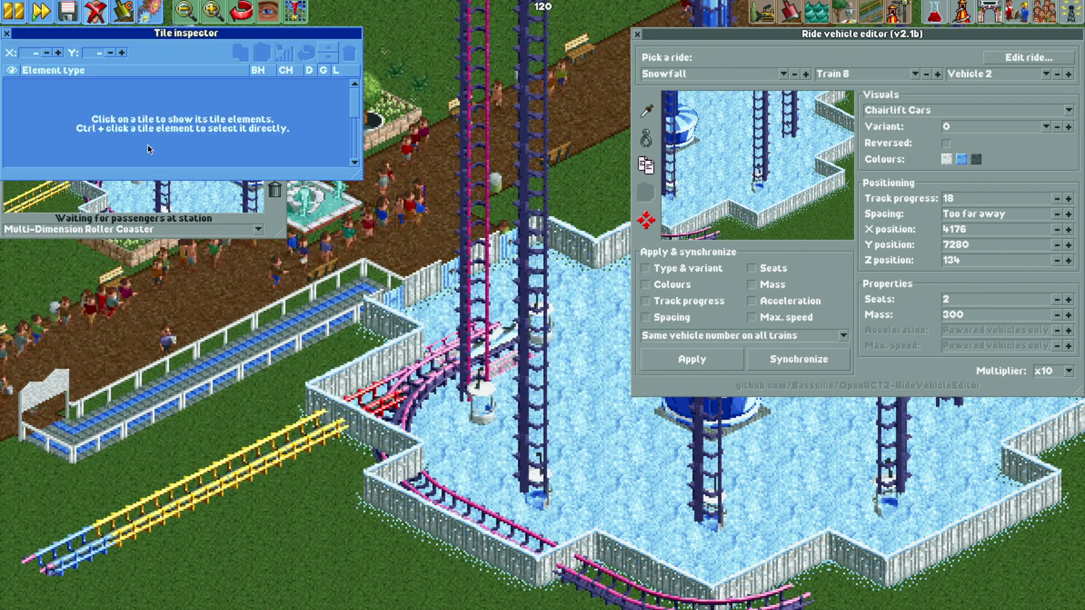
left_click(421, 381)
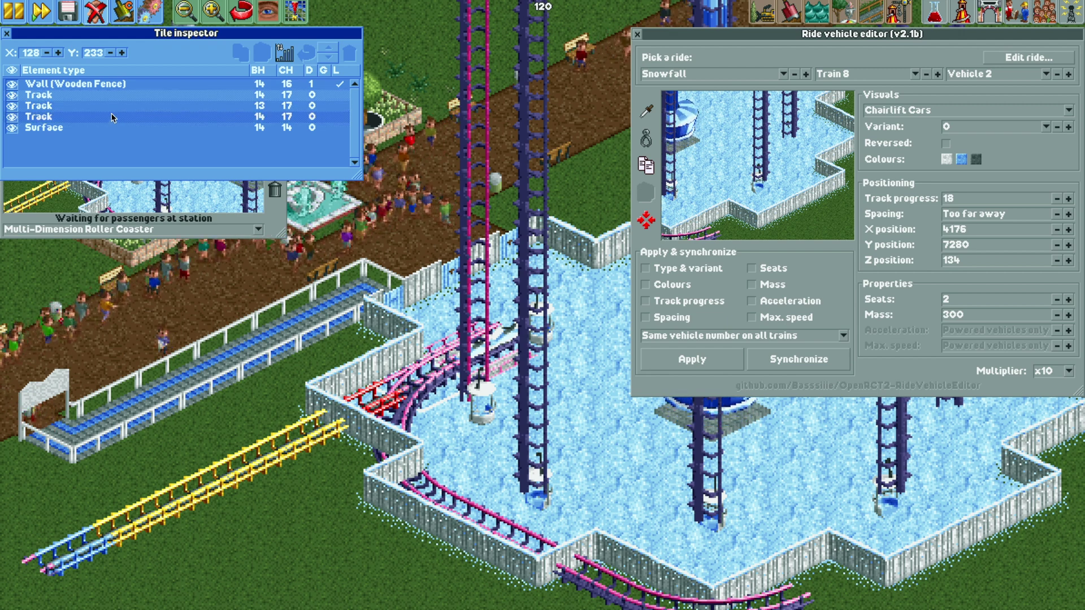
left_click(305, 116)
left_click(328, 49)
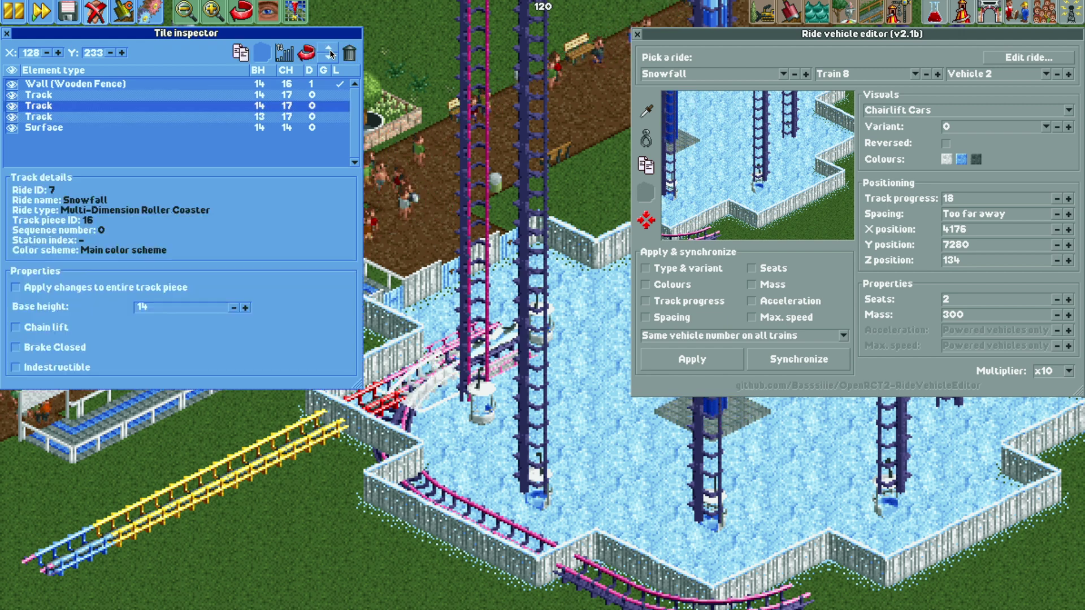
left_click(328, 49)
left_click(7, 34)
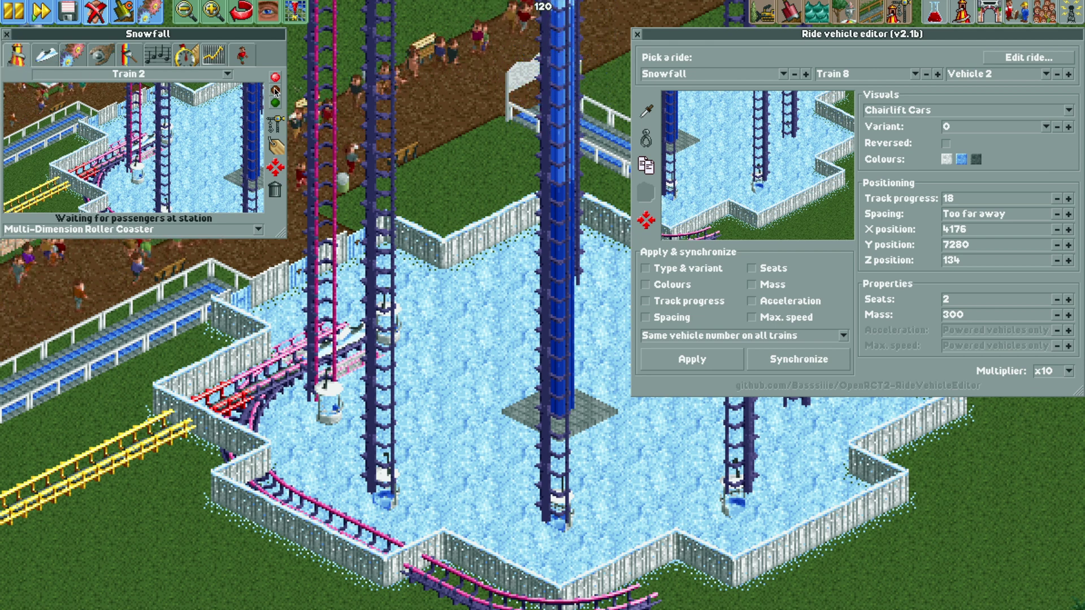
Change Train 8's Vehicle 1 visuals to a Space Rings cabin and apply it.
left_click(1069, 74)
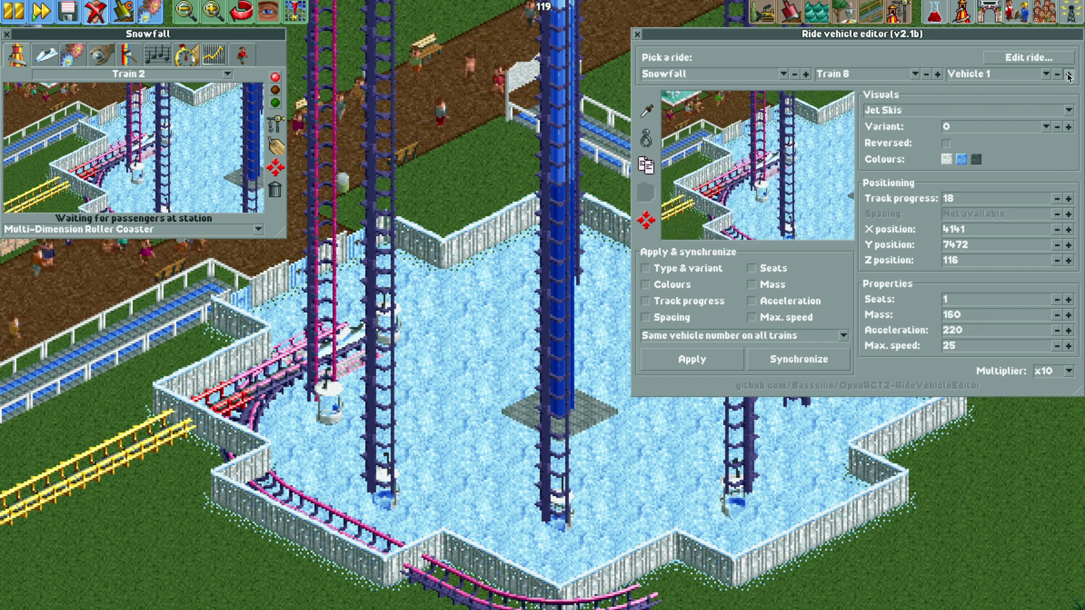
left_click(902, 111)
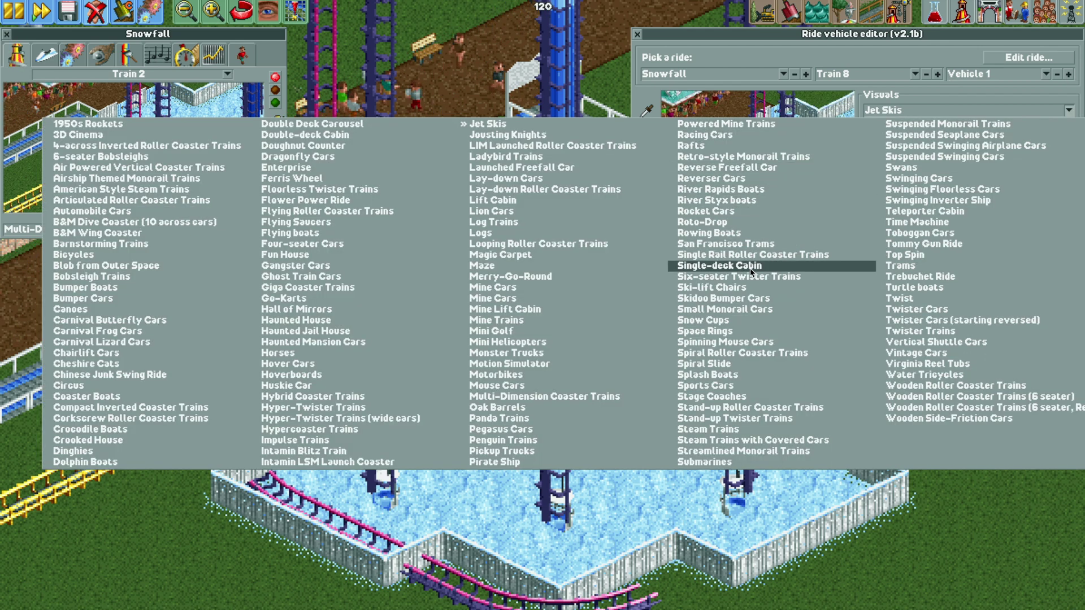
left_click(729, 331)
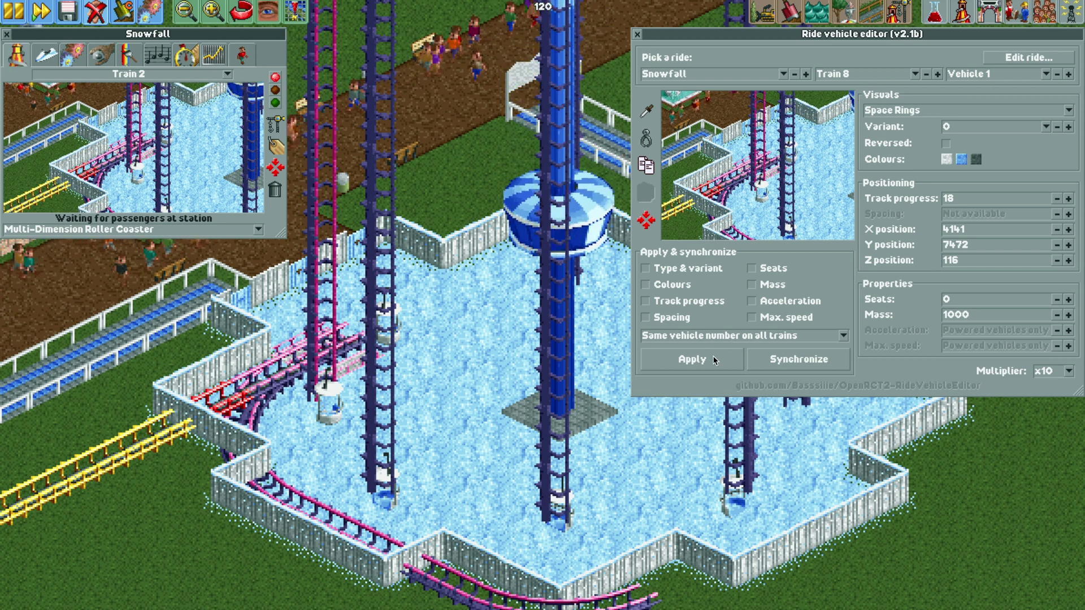
left_click(261, 96)
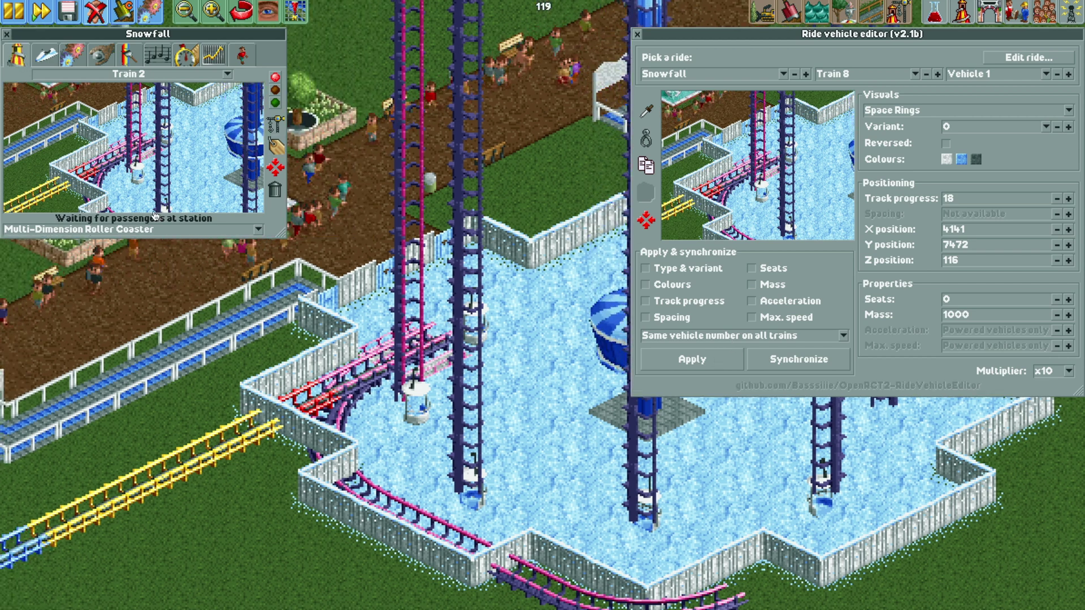
left_click(258, 229)
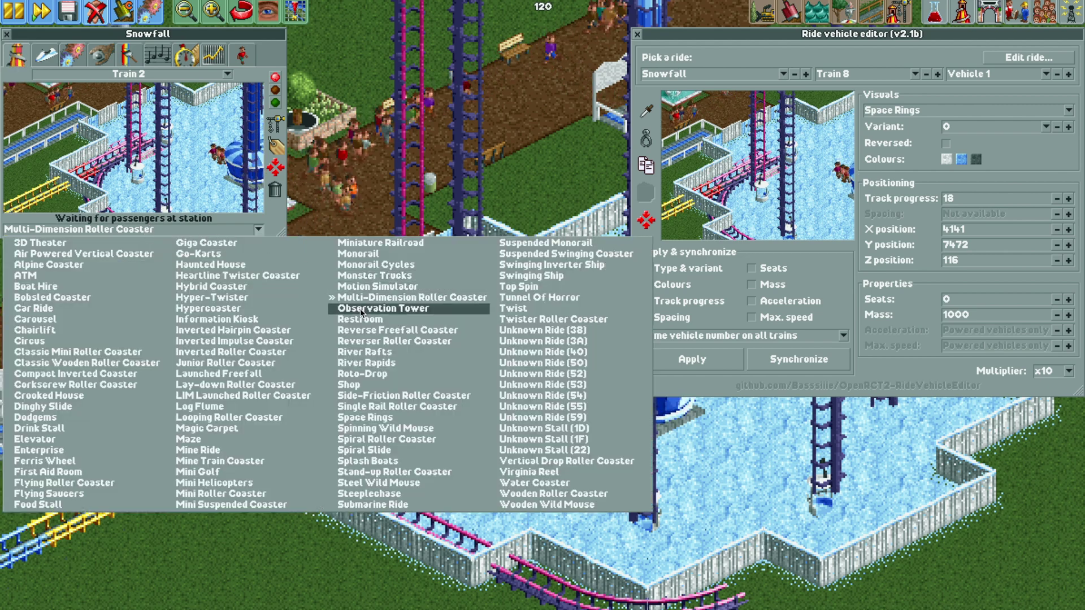
Pick River Rafts as Snowfall's ride type and zoom out to show the whole tower.
left_click(361, 351)
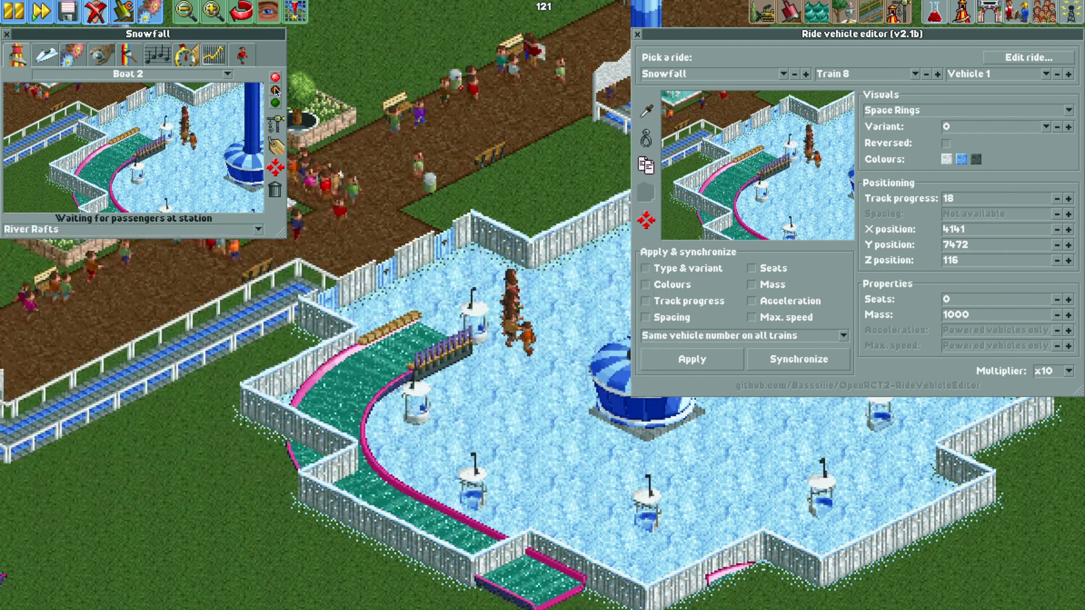
scroll(399, 268, "down", 1)
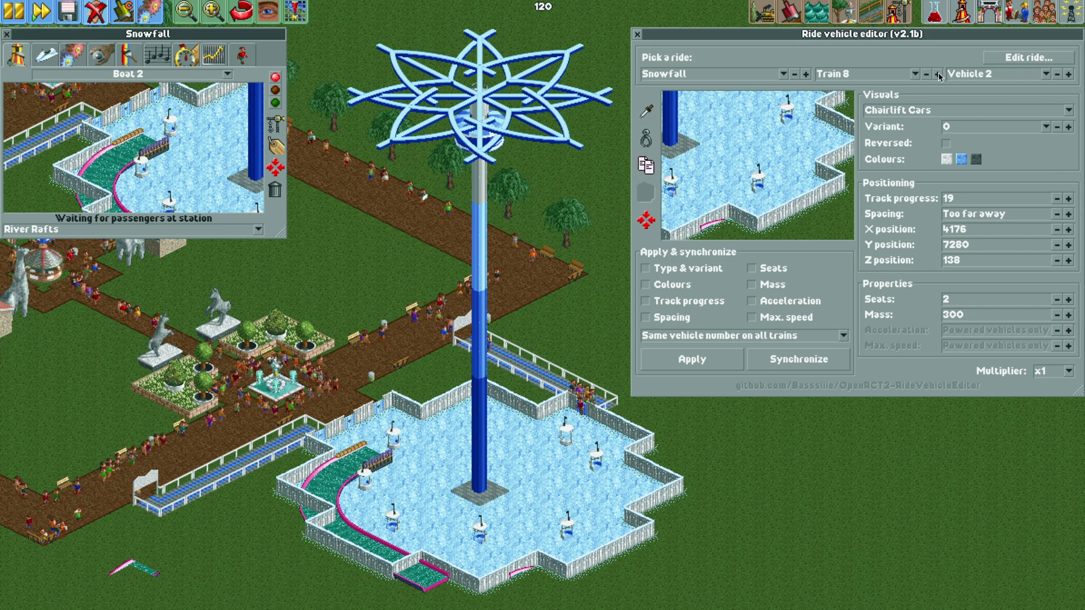
Step through the trains to Train 7, lower its track progress, close the editor, and test Snowfall.
left_click(1068, 198)
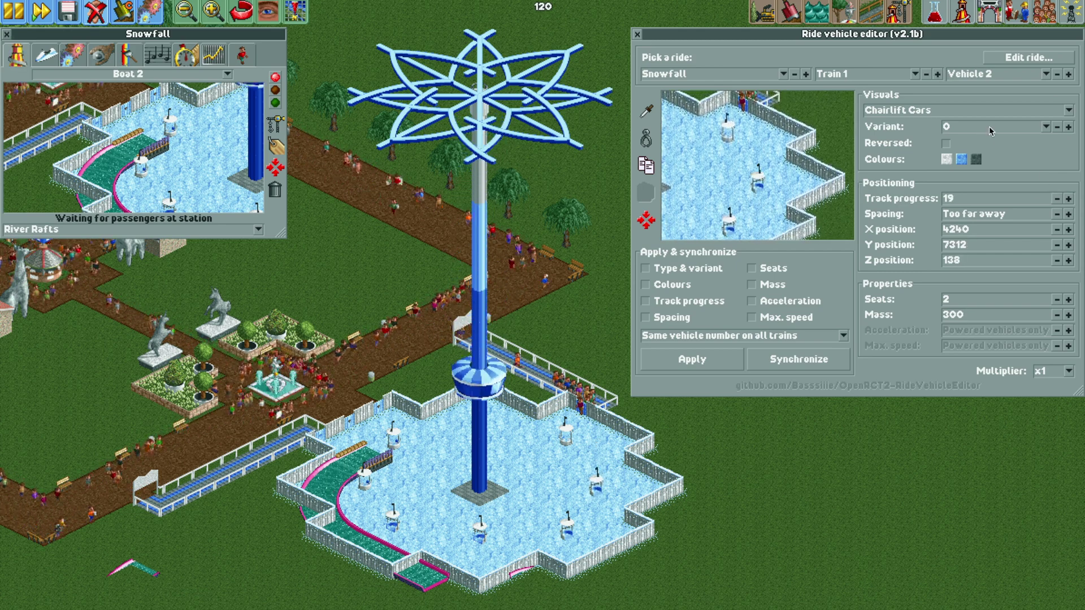
left_click(1069, 199)
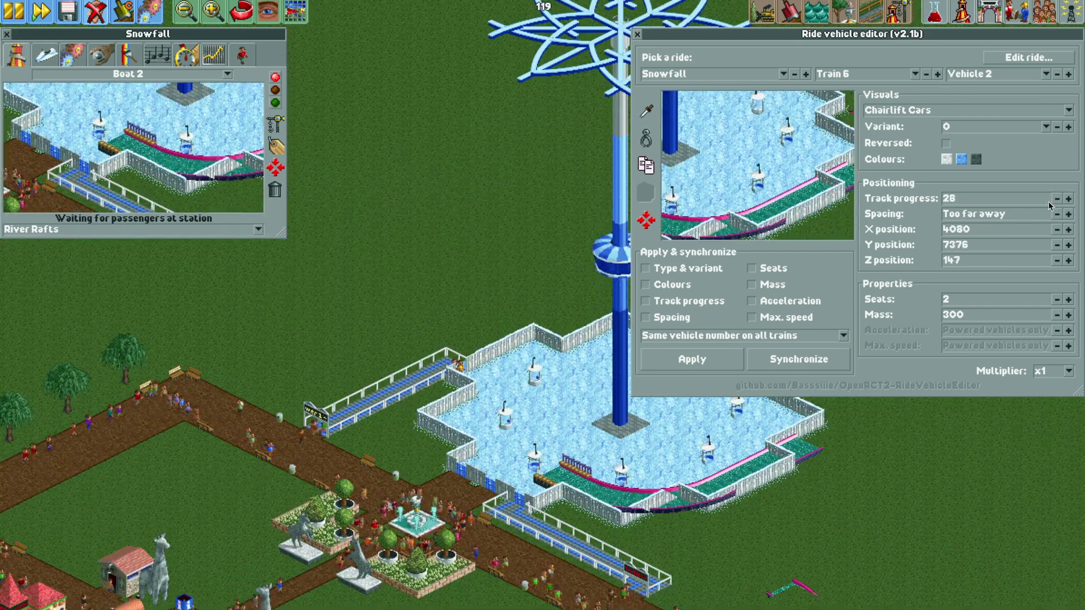
left_click(1056, 199)
left_click(1056, 199)
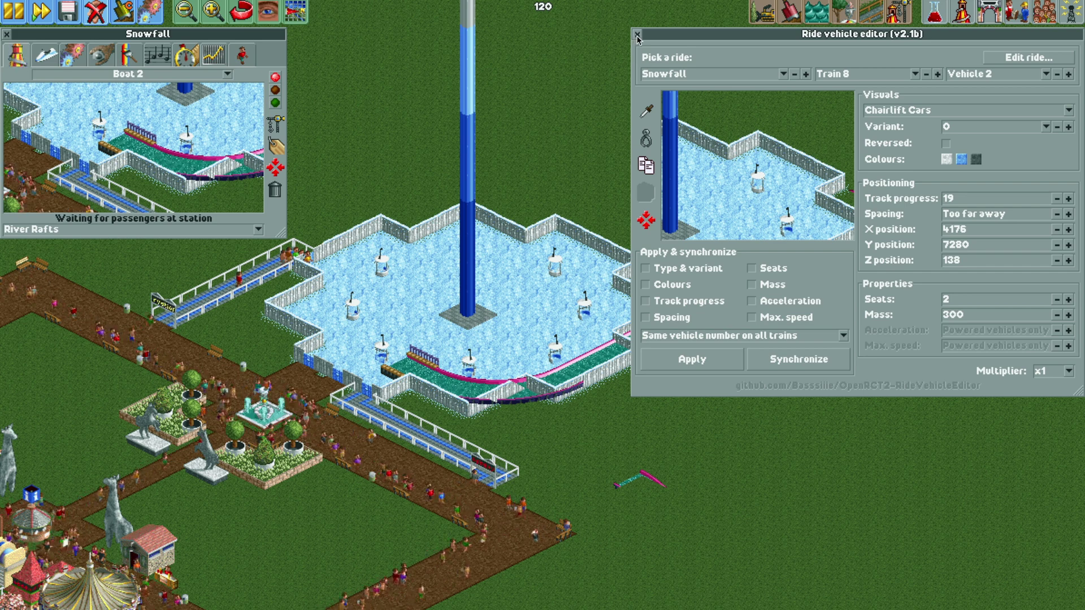
left_click(636, 34)
left_click(276, 90)
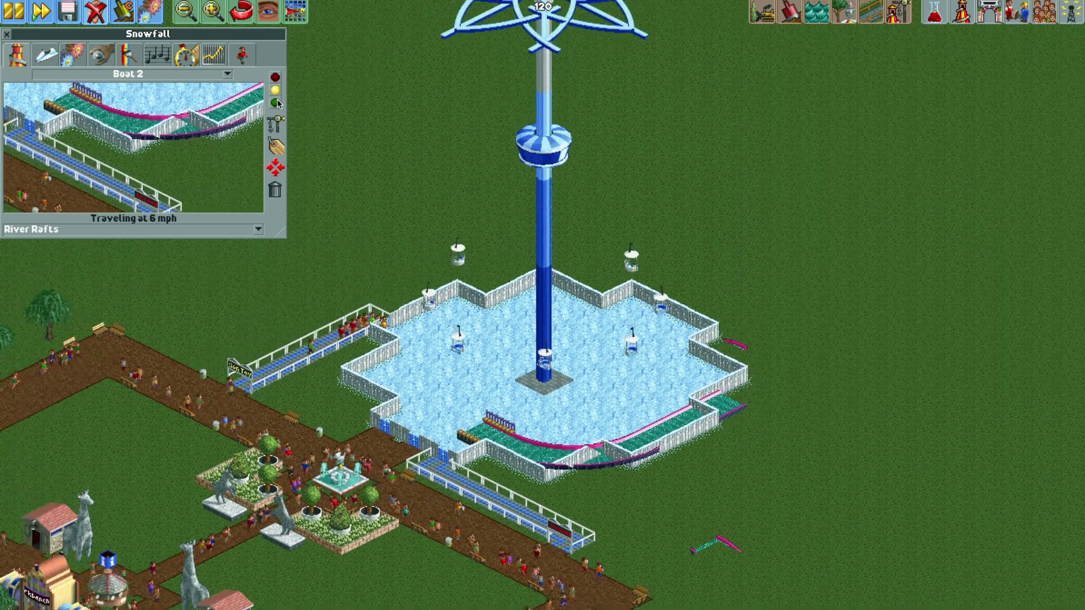
Check Snowfall's ratings, set its track to Invisible in the Ride Editor, apply, and close all windows.
left_click(187, 55)
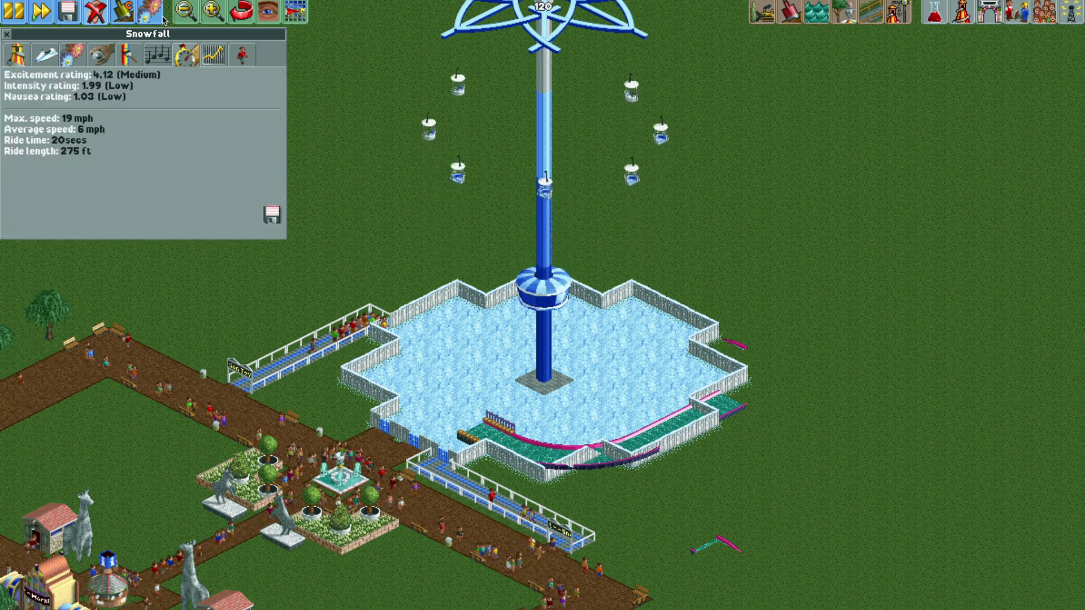
left_click(294, 14)
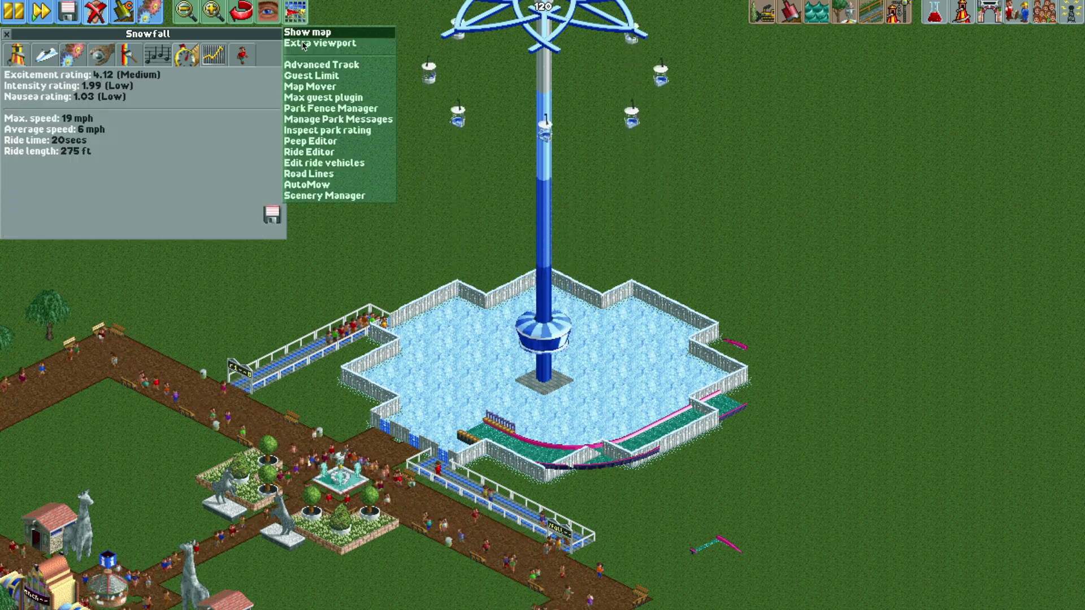
left_click(328, 152)
left_click(142, 82)
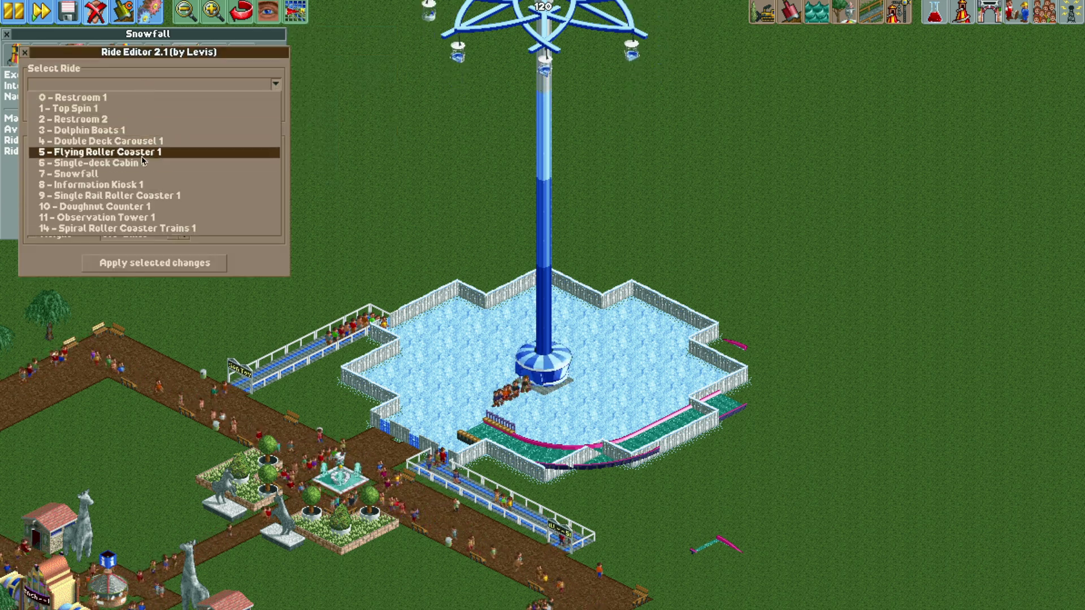
left_click(99, 175)
left_click(185, 188)
left_click(183, 210)
left_click(164, 261)
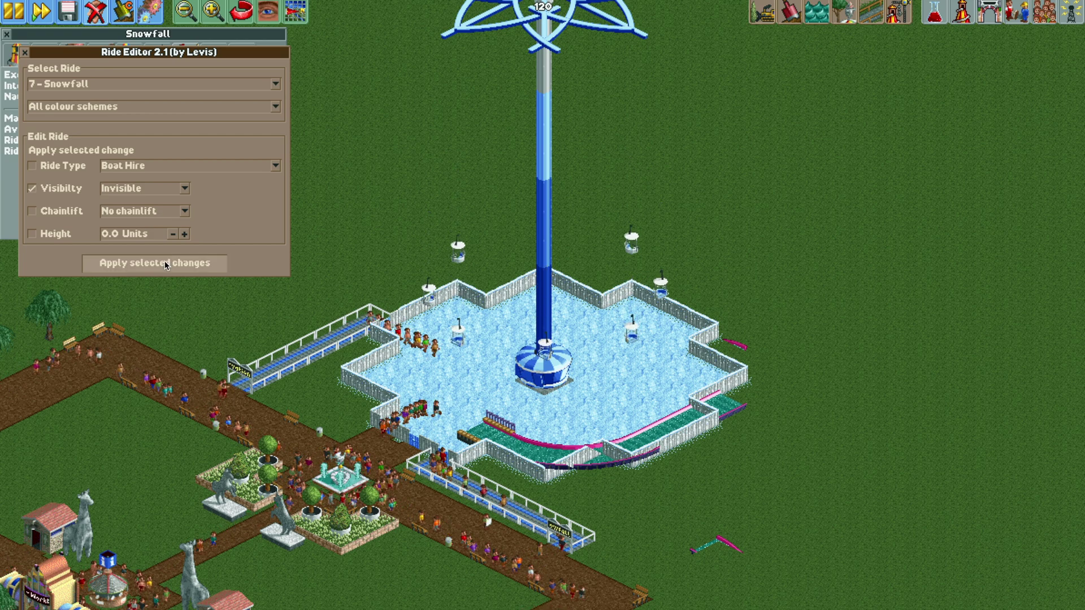
key("BackSpace")
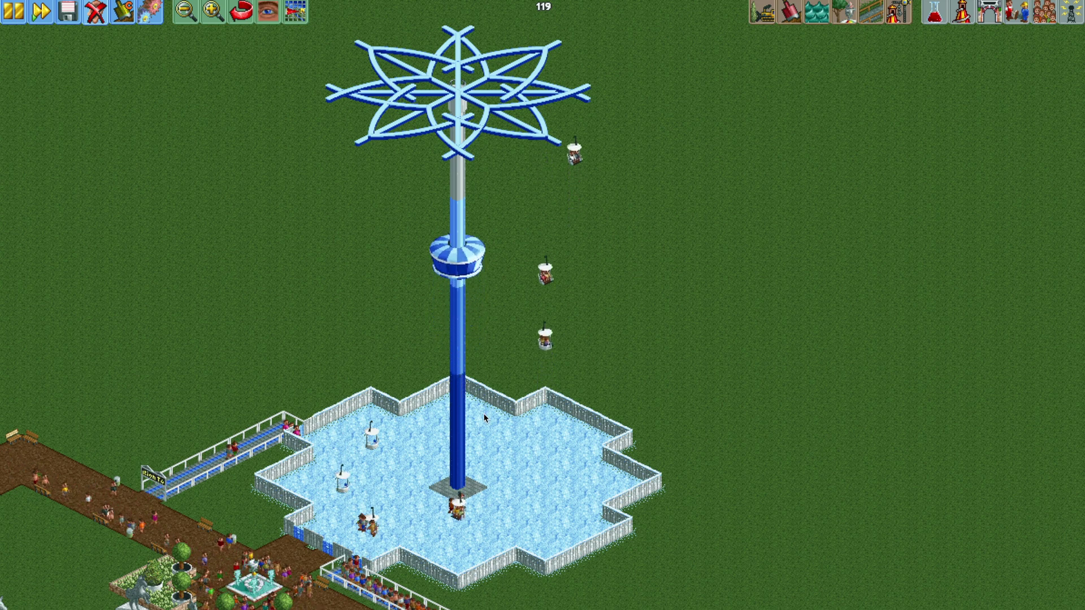
key("4")
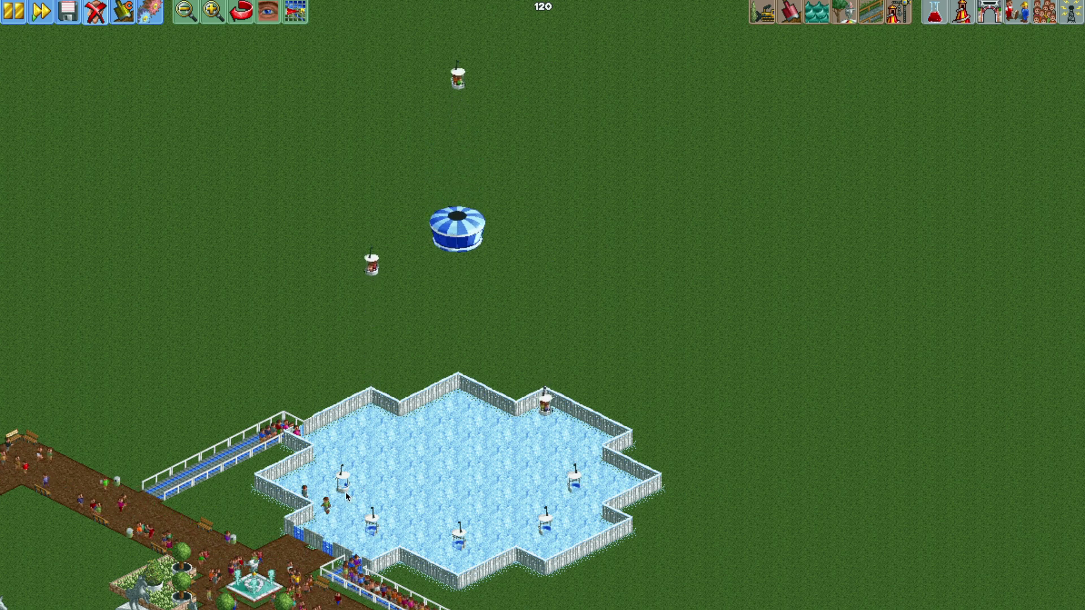
key("3")
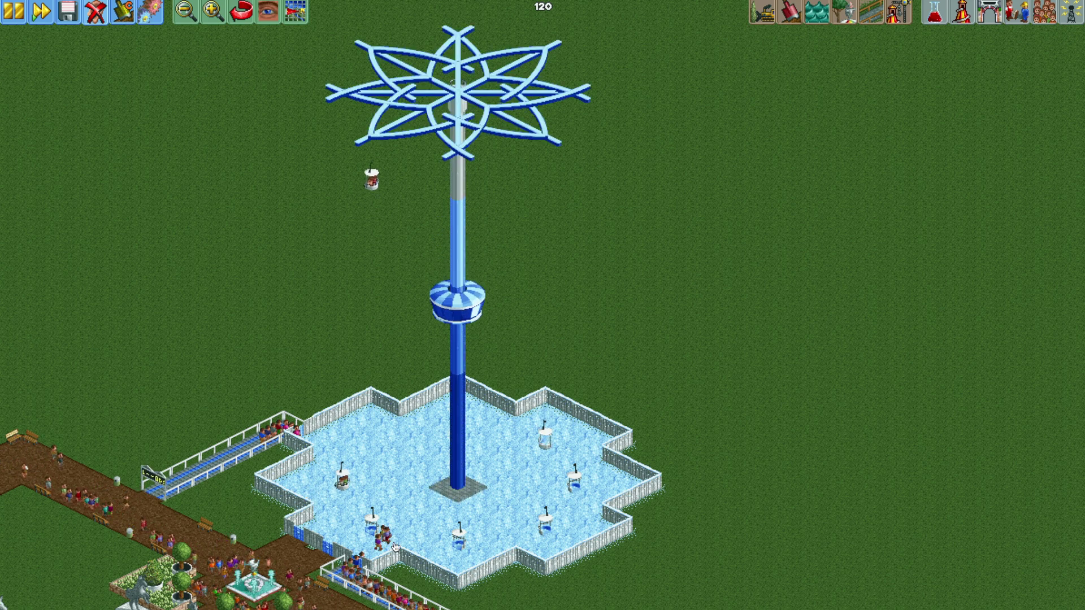
Temporarily make Snowfall a Multi-Dimension Roller Coaster and lower its lift hill speed to 4 mph.
left_click(573, 604)
left_click(259, 229)
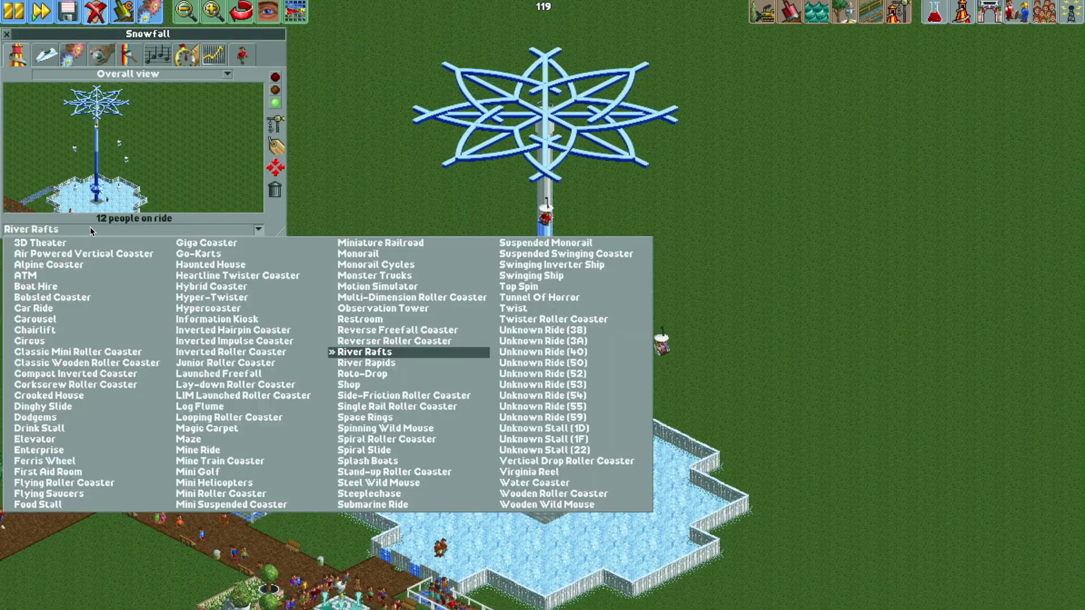
left_click(391, 300)
left_click(83, 54)
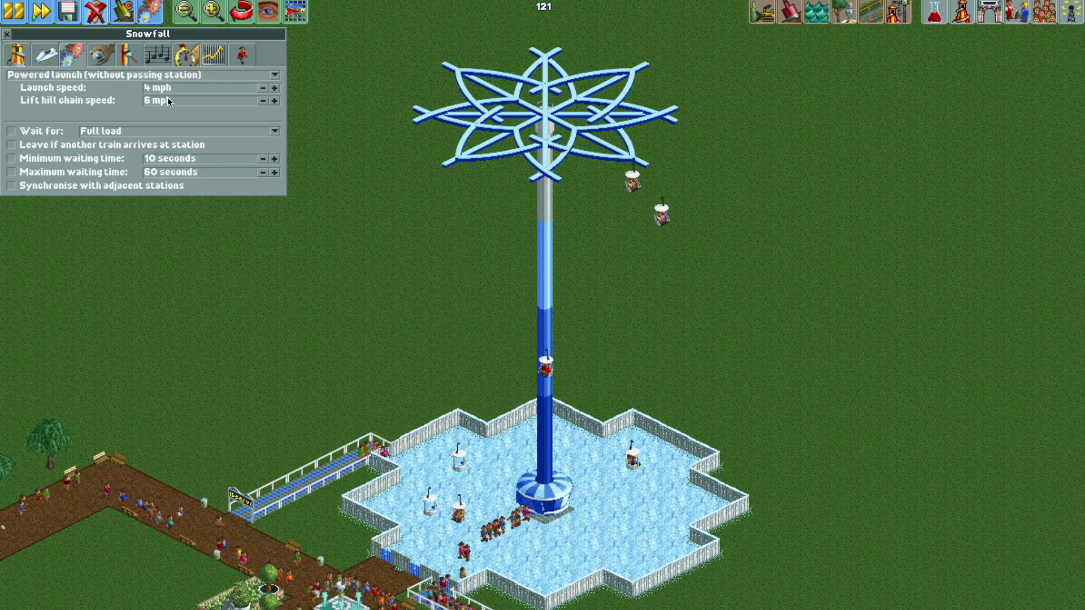
left_click(262, 101)
left_click(263, 102)
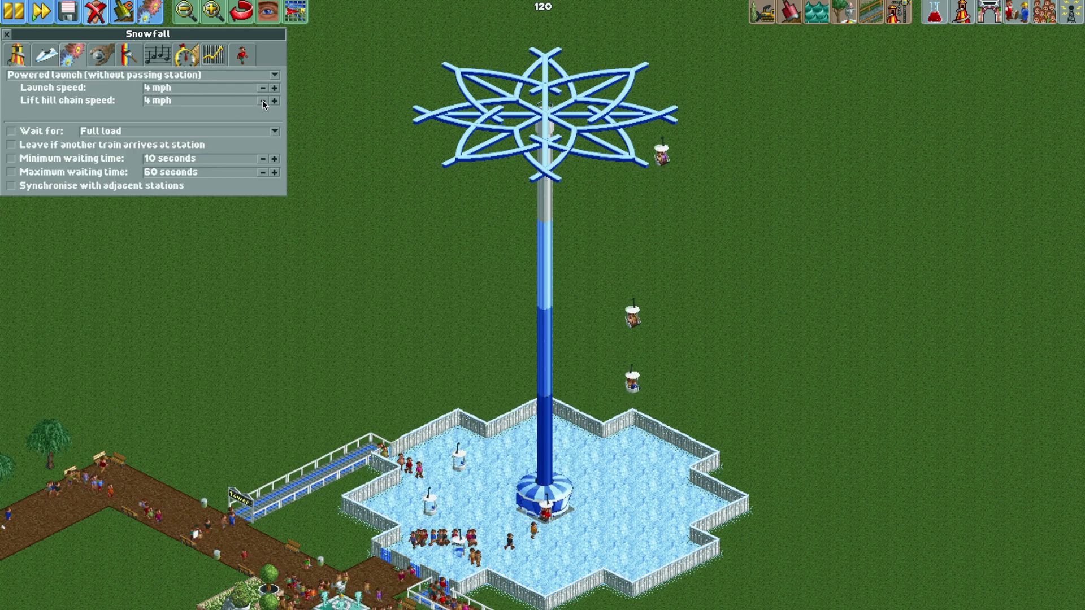
Set Snowfall's ride type back to River Rafts, check its test results, and close the window.
left_click(17, 54)
left_click(75, 230)
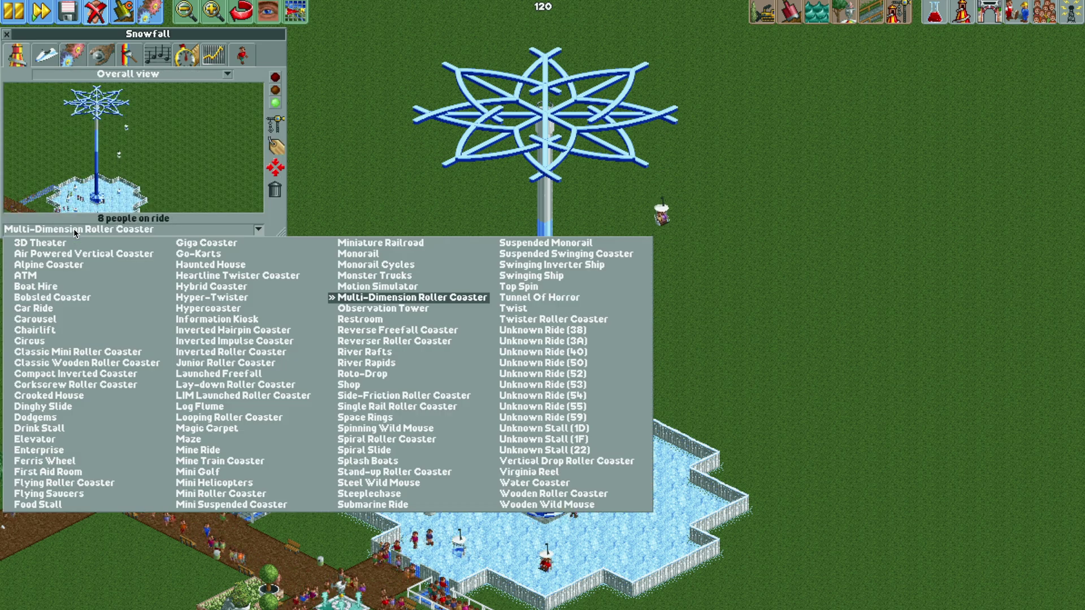
left_click(380, 351)
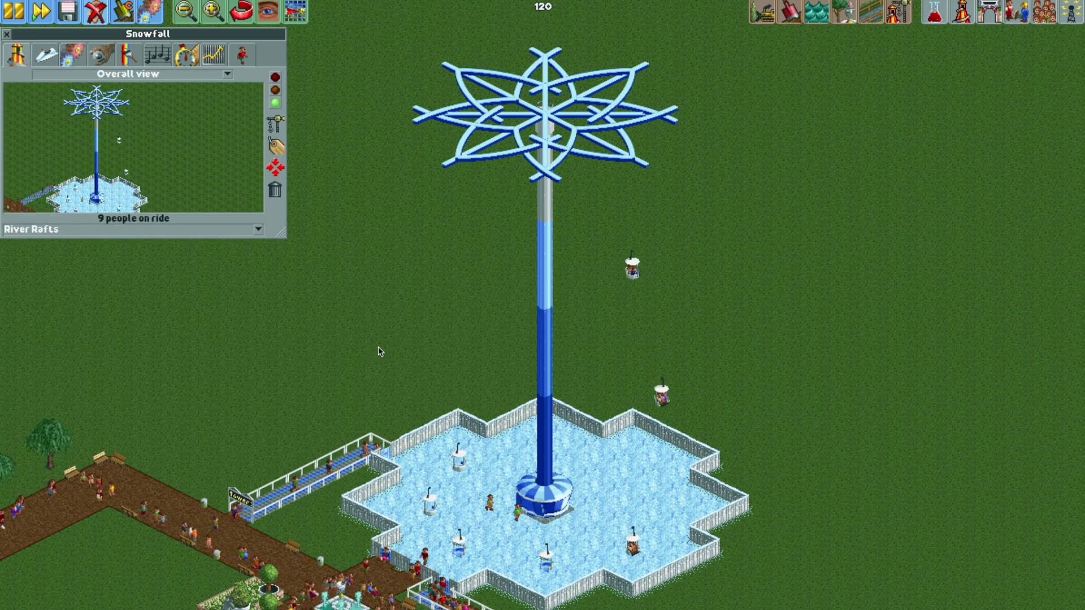
left_click(183, 59)
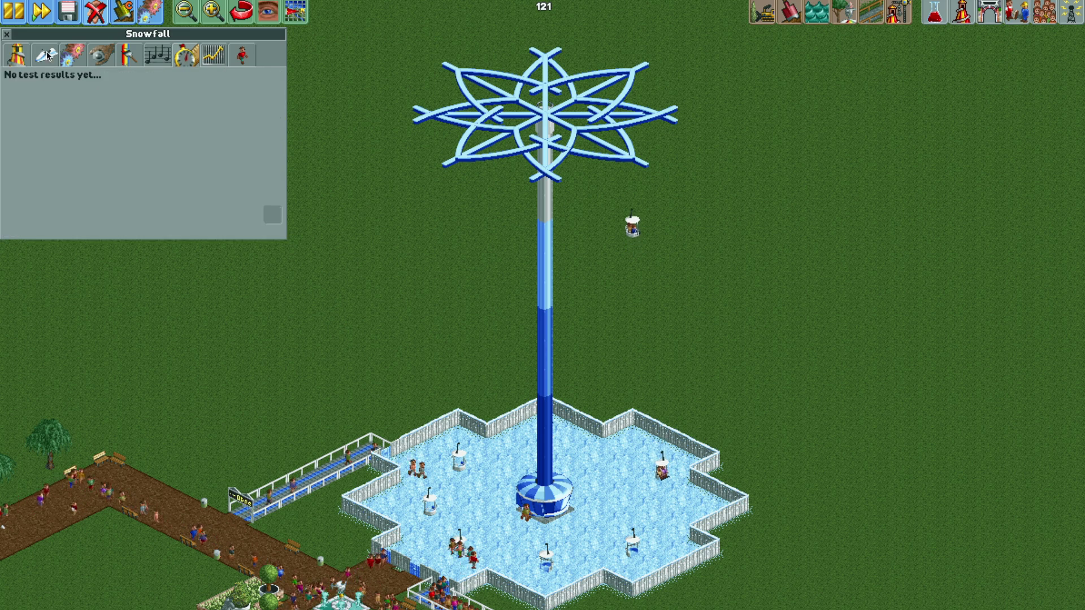
left_click(7, 35)
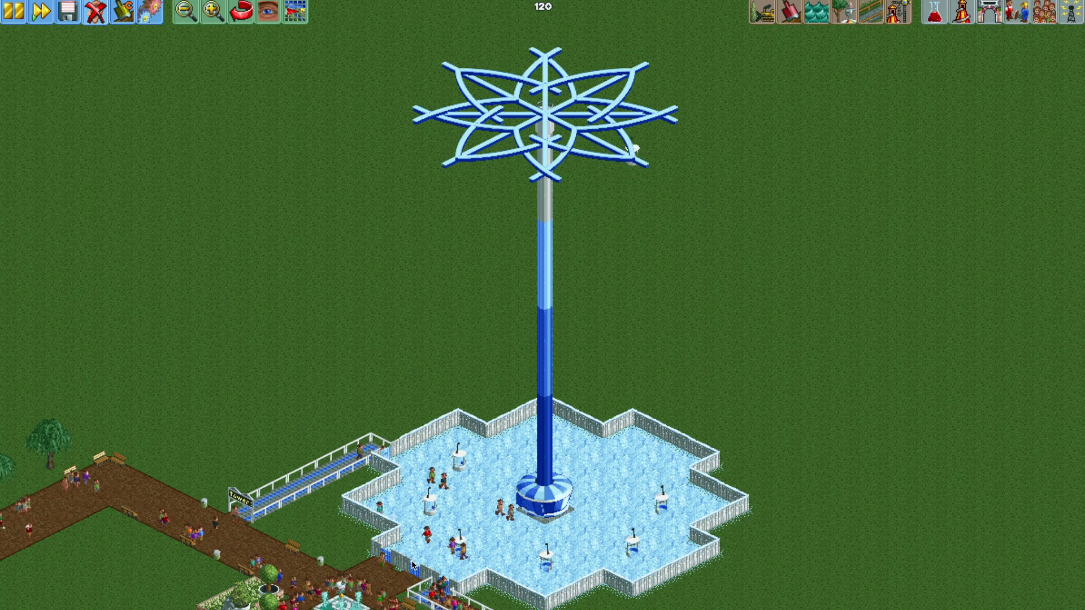